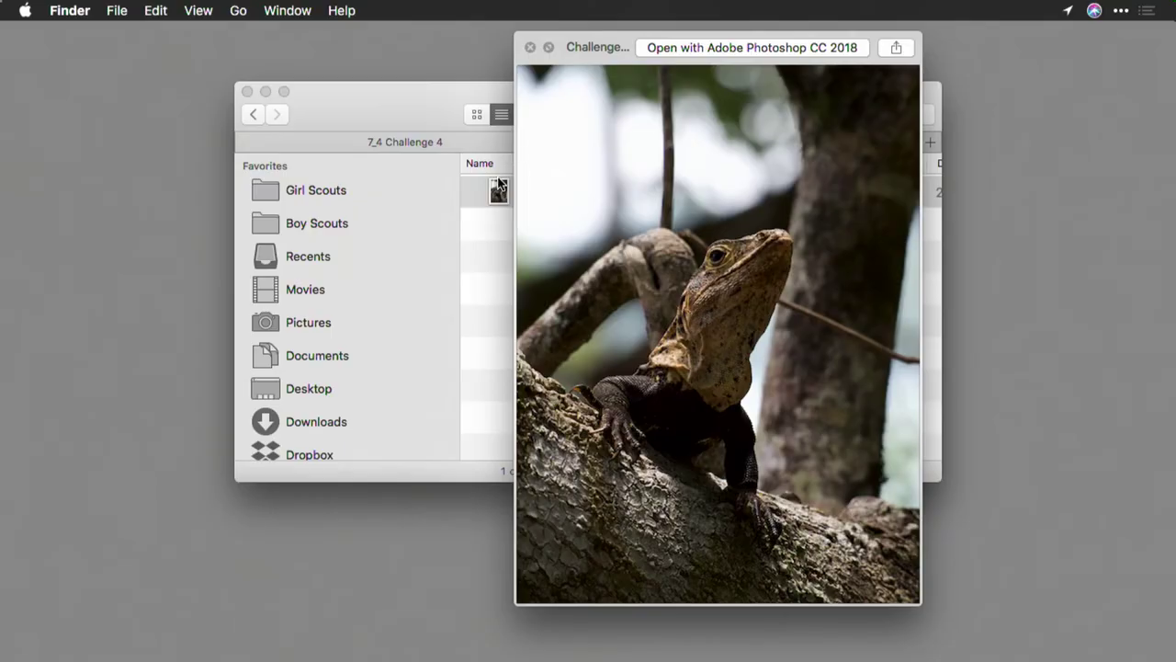
Step: Drag the iguana photo from the 7_4 Challenge 4 folder onto the Aurora HDR icon
left_click(499, 186)
left_click_drag(497, 188, 1069, 634)
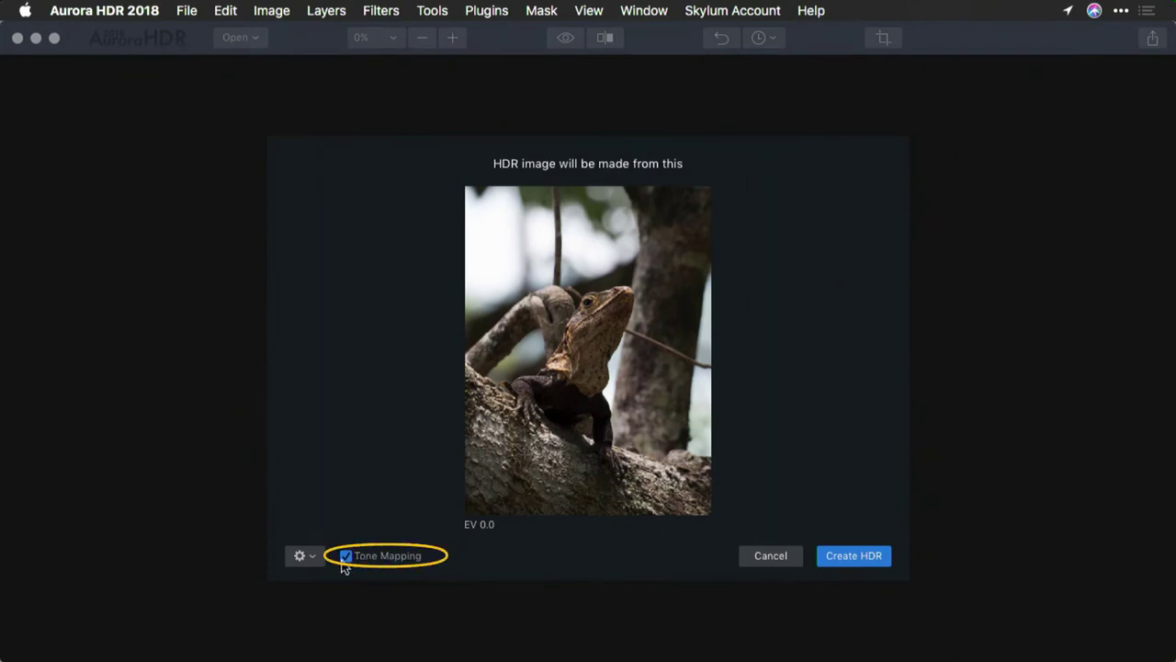
Step: Enable Chromatic Aberration Removal alongside Color Denoise and create the tone-mapped HDR image
left_click(302, 559)
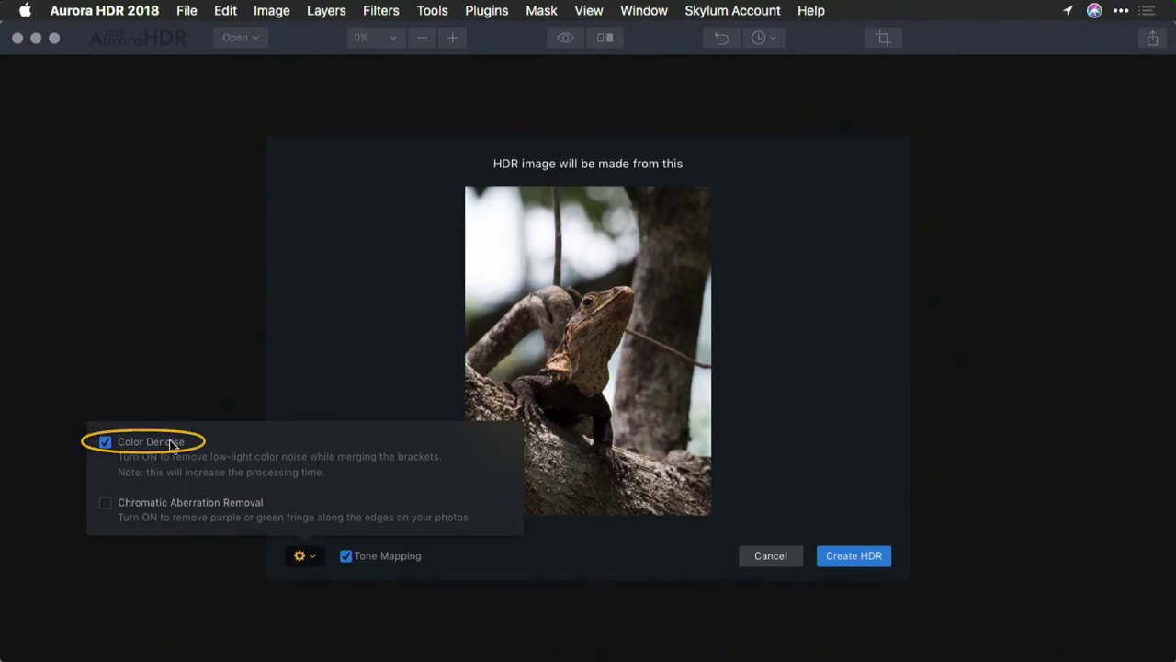
left_click(105, 503)
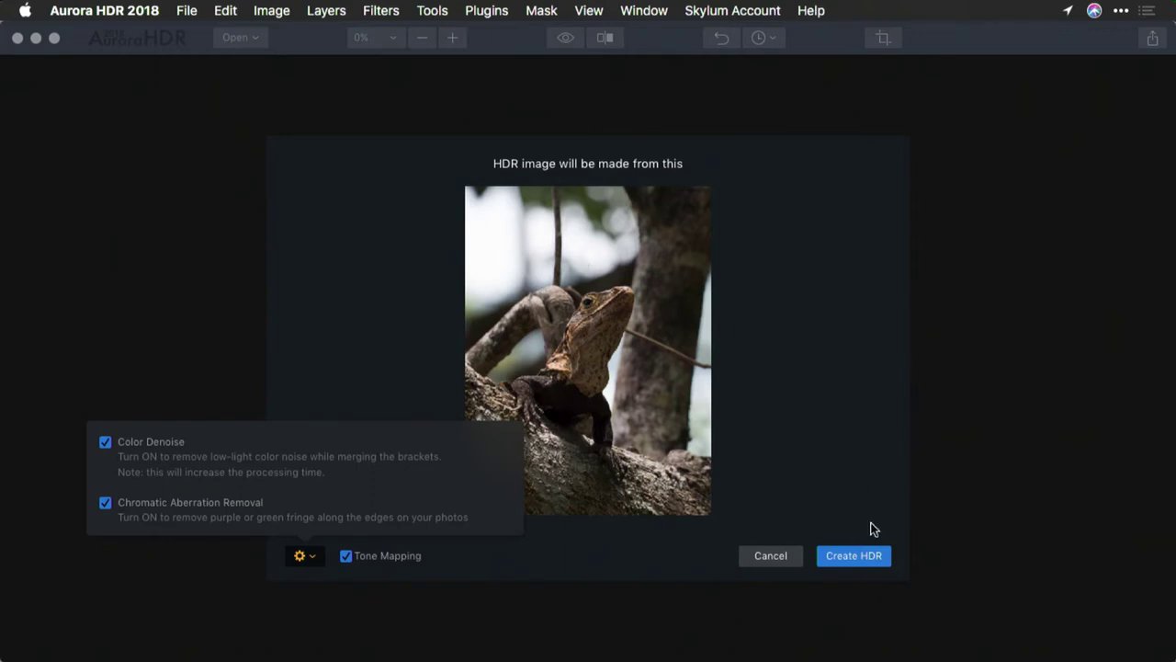
left_click(880, 563)
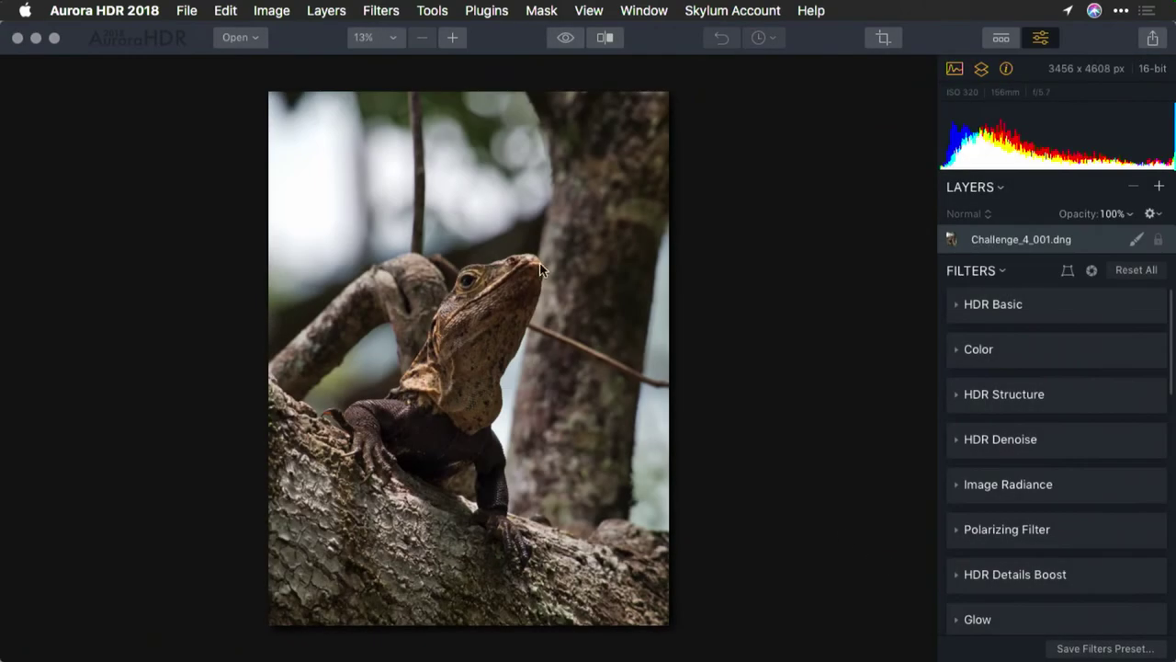
Step: Set HDR Basic to HDR Enhance 41, Smart Tone 49, Highlights -62, Blacks -24, Exposure 0.53, Contrast 8
left_click(565, 46)
left_click(565, 46)
left_click(565, 46)
left_click(957, 306)
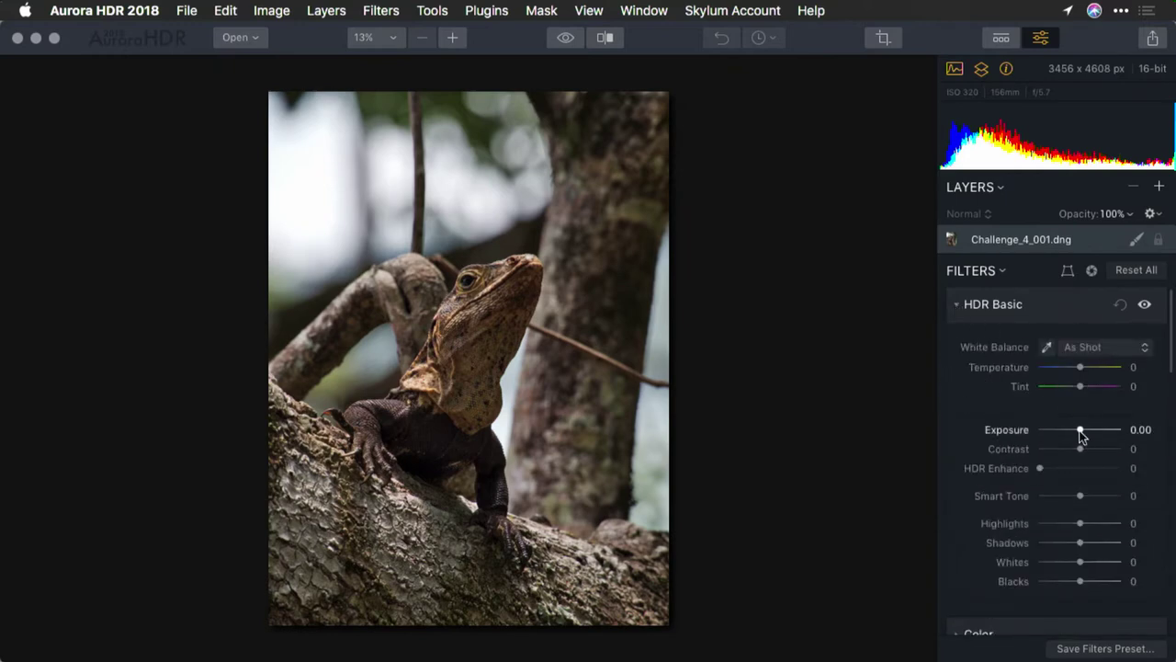
left_click(1089, 470)
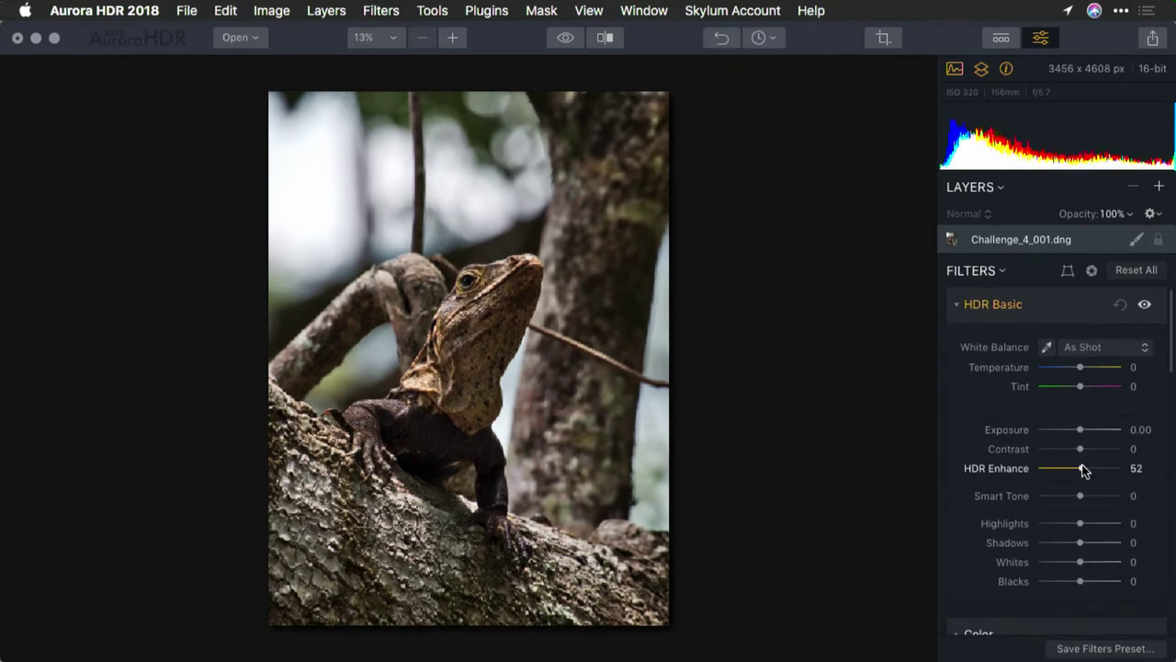
left_click_drag(1084, 469, 1055, 527)
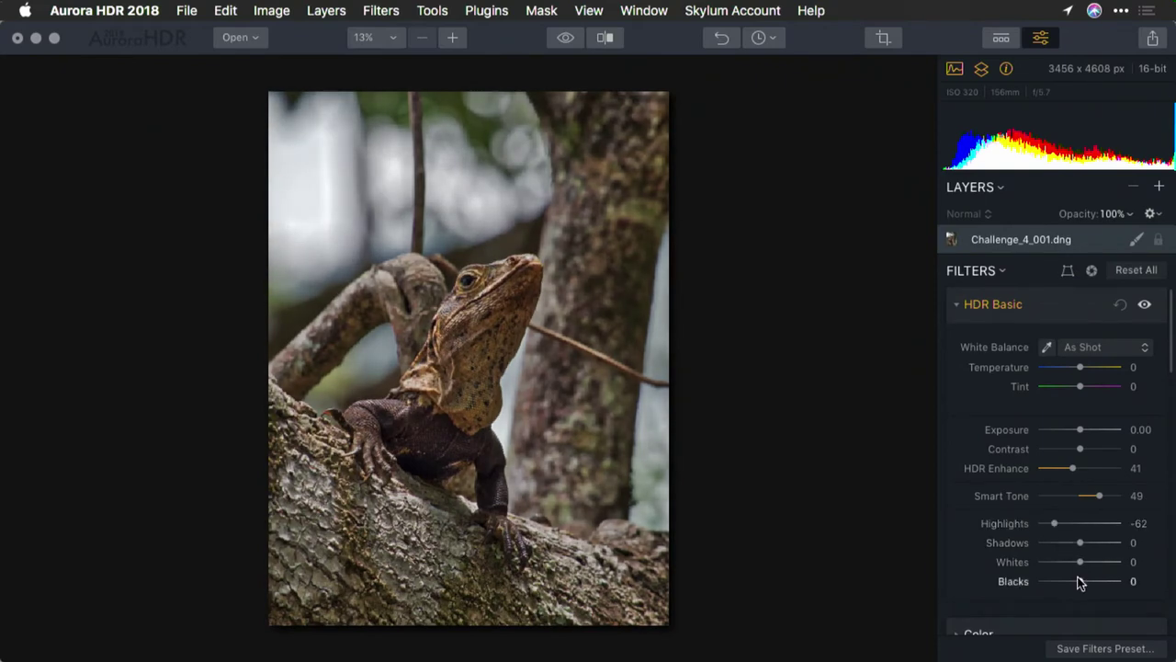
left_click_drag(1081, 585, 1070, 583)
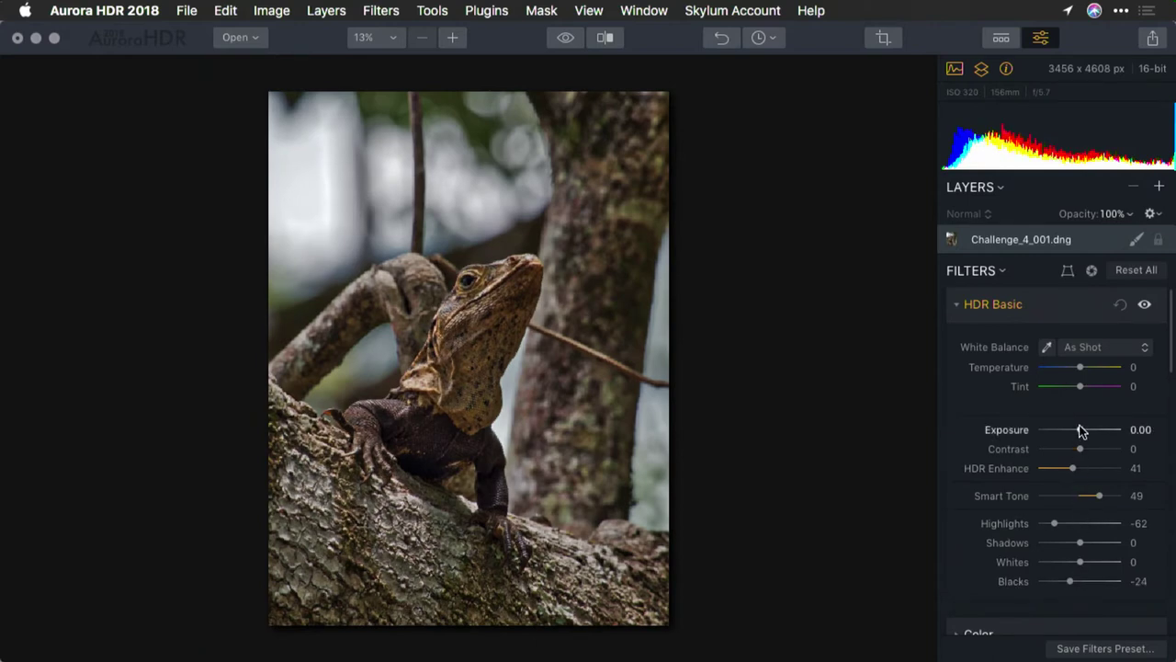
left_click_drag(1081, 430, 1083, 450)
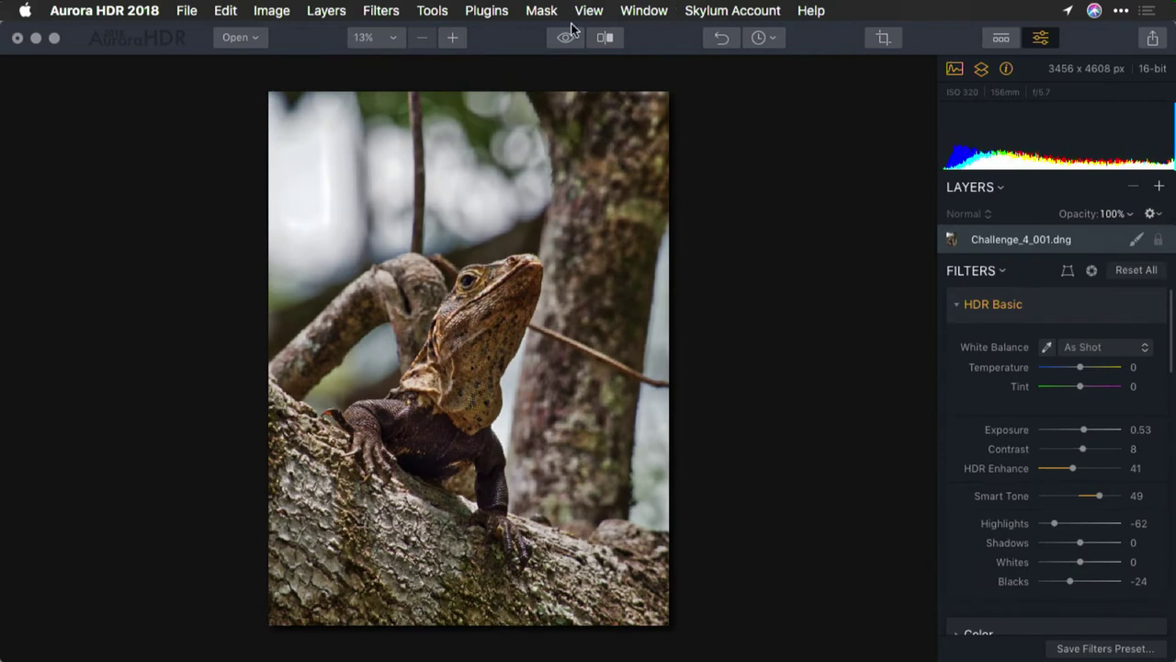
Step: Compare against the original, set Color Contrast to 48, and add a new adjustment layer
left_click(569, 38)
left_click(569, 38)
left_click(1040, 304)
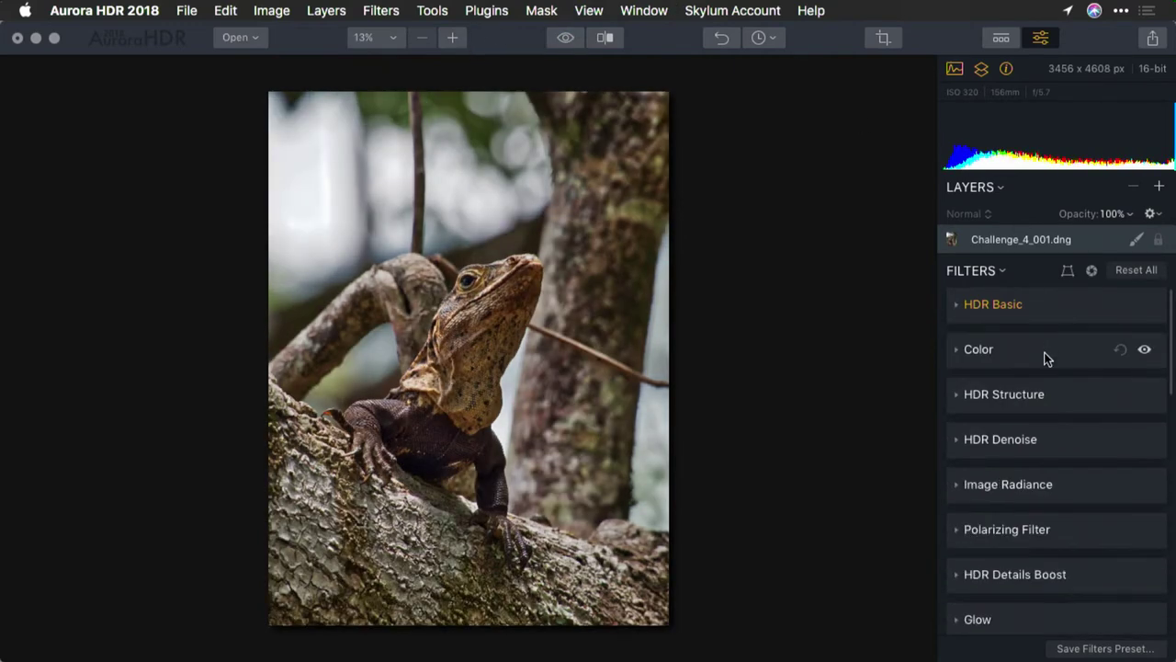
left_click(1046, 358)
left_click(1079, 430)
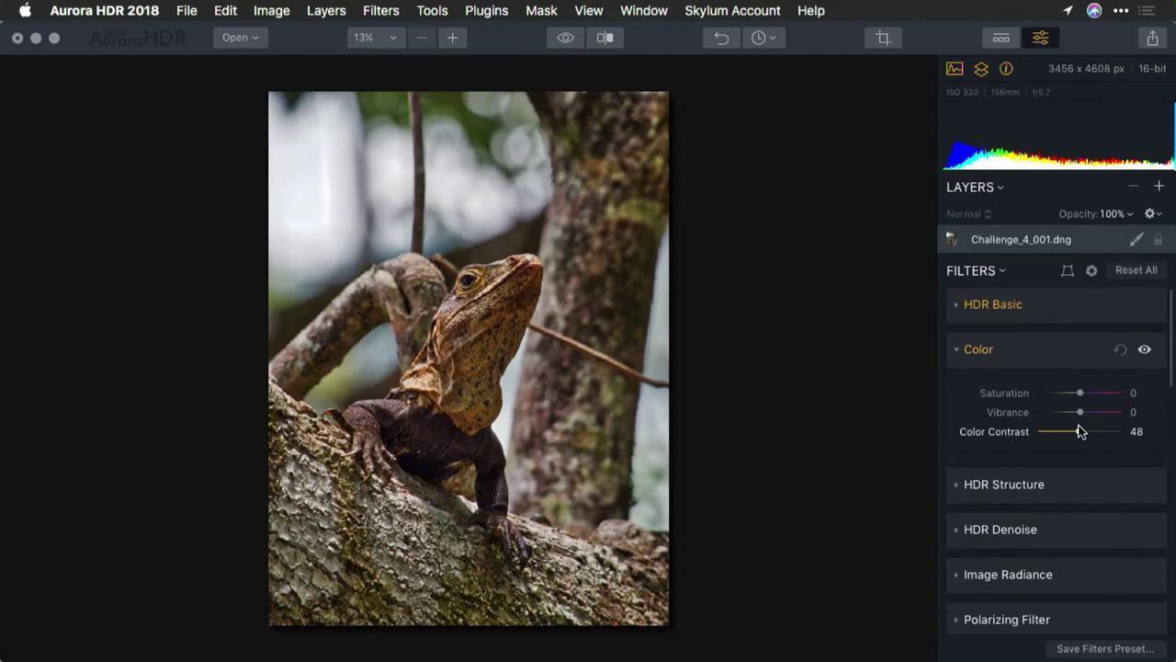
left_click(1043, 357)
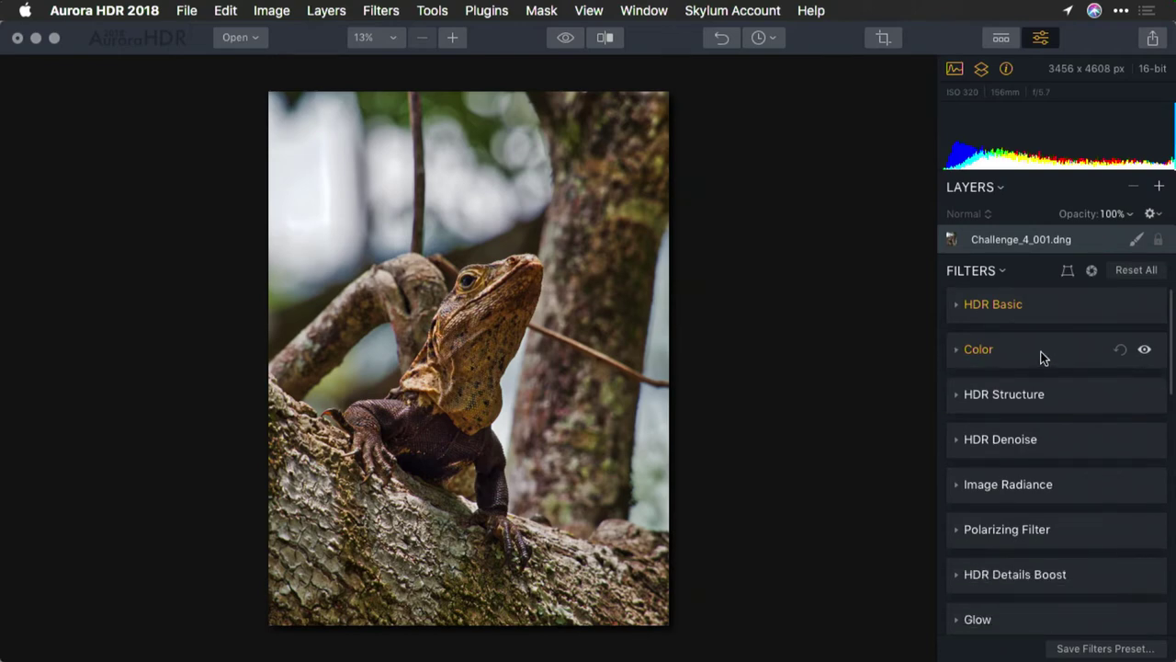
left_click(1159, 186)
Step: On the new Layer 1, lower Exposure to -3.42
left_click(1132, 203)
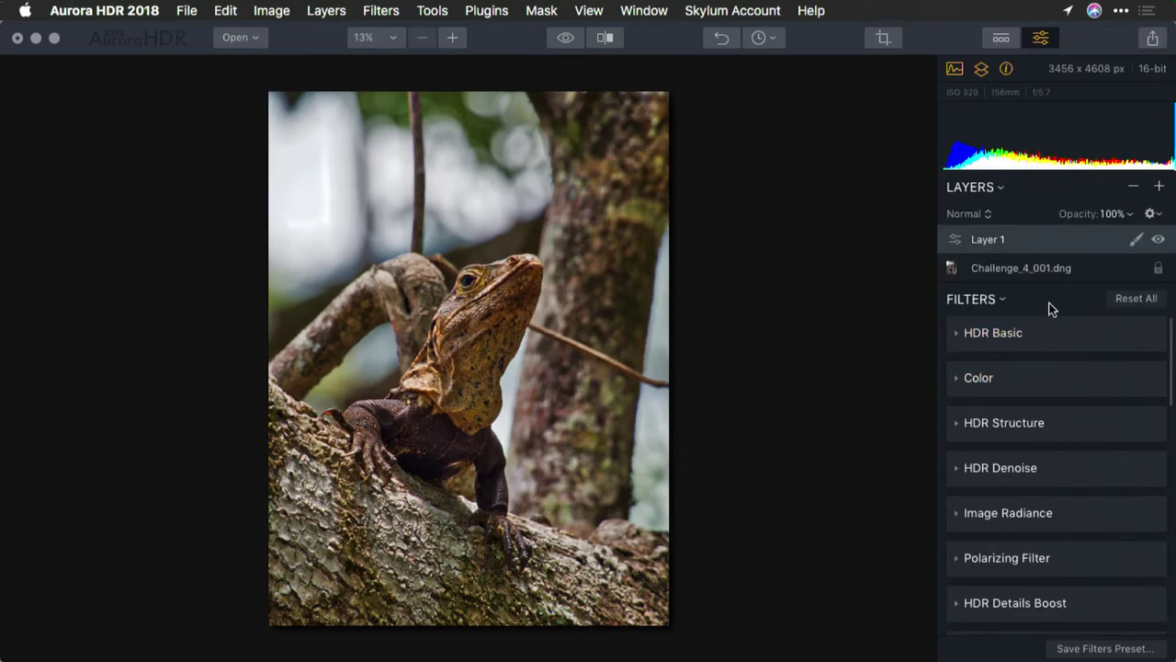
left_click(963, 340)
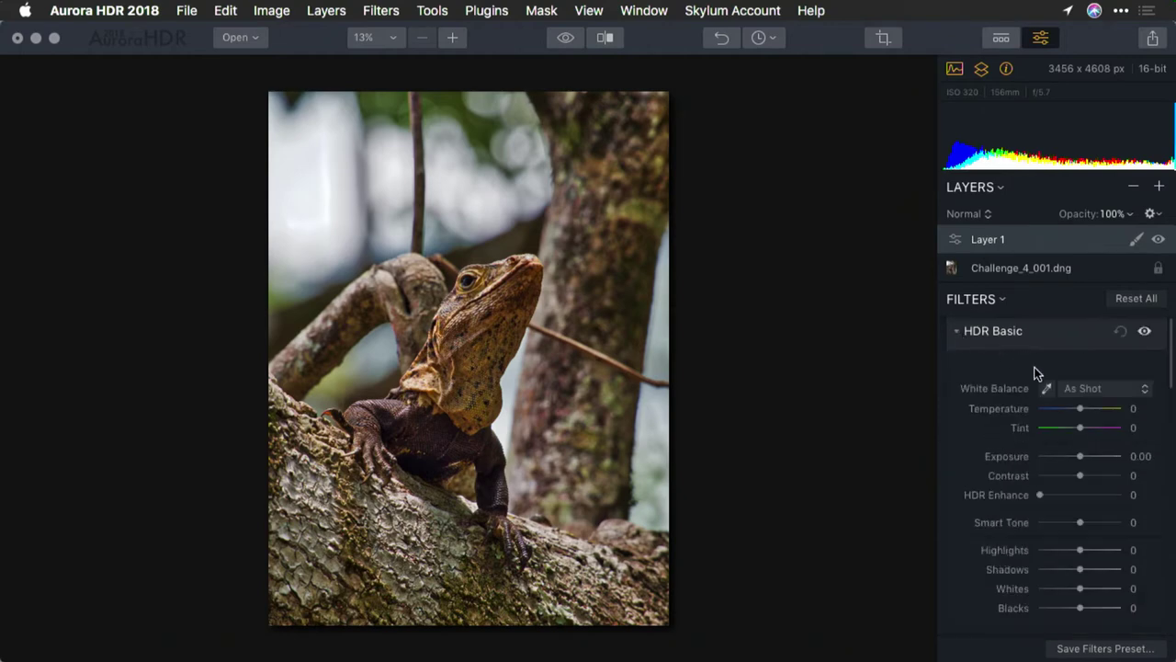
left_click_drag(1070, 459, 1053, 461)
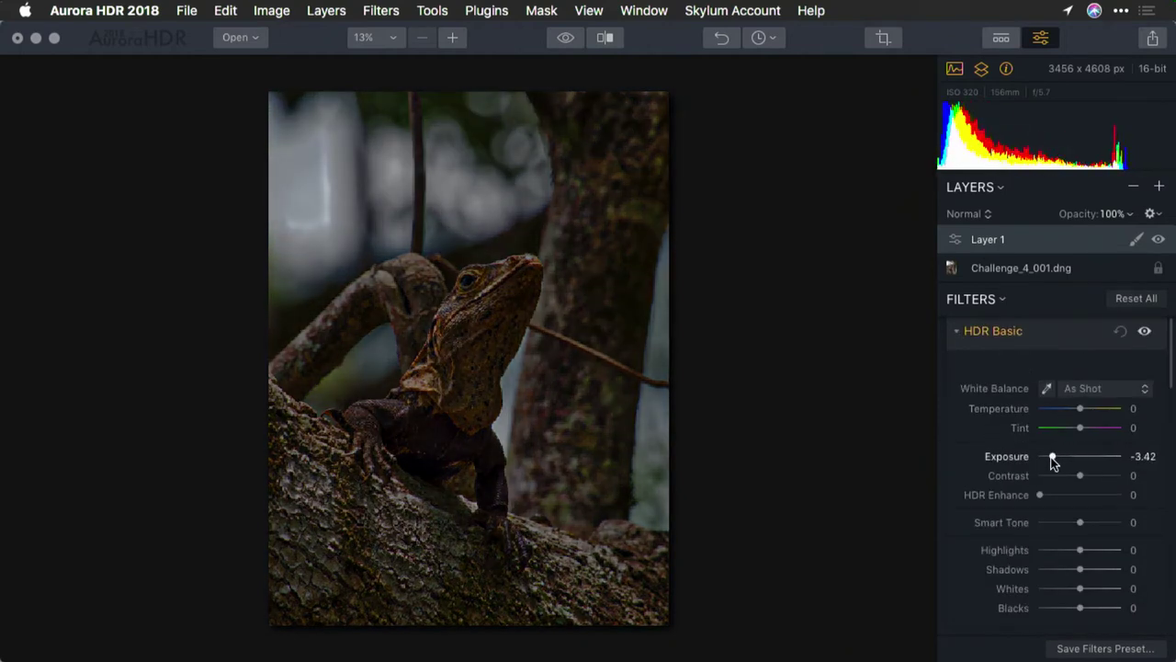
Step: Restrict Layer 1 with a rotated radial mask ellipse fitted around the iguana
left_click(1137, 238)
left_click(1062, 280)
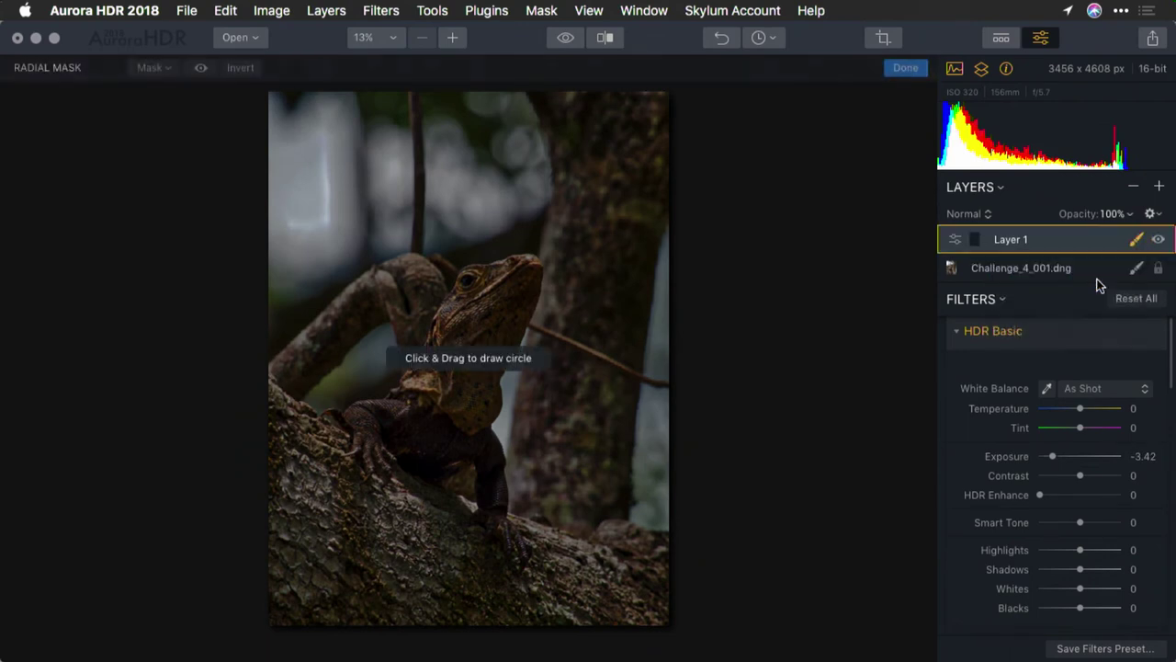
left_click_drag(524, 276, 654, 201)
left_click_drag(521, 299, 420, 491)
left_click_drag(493, 335, 457, 377)
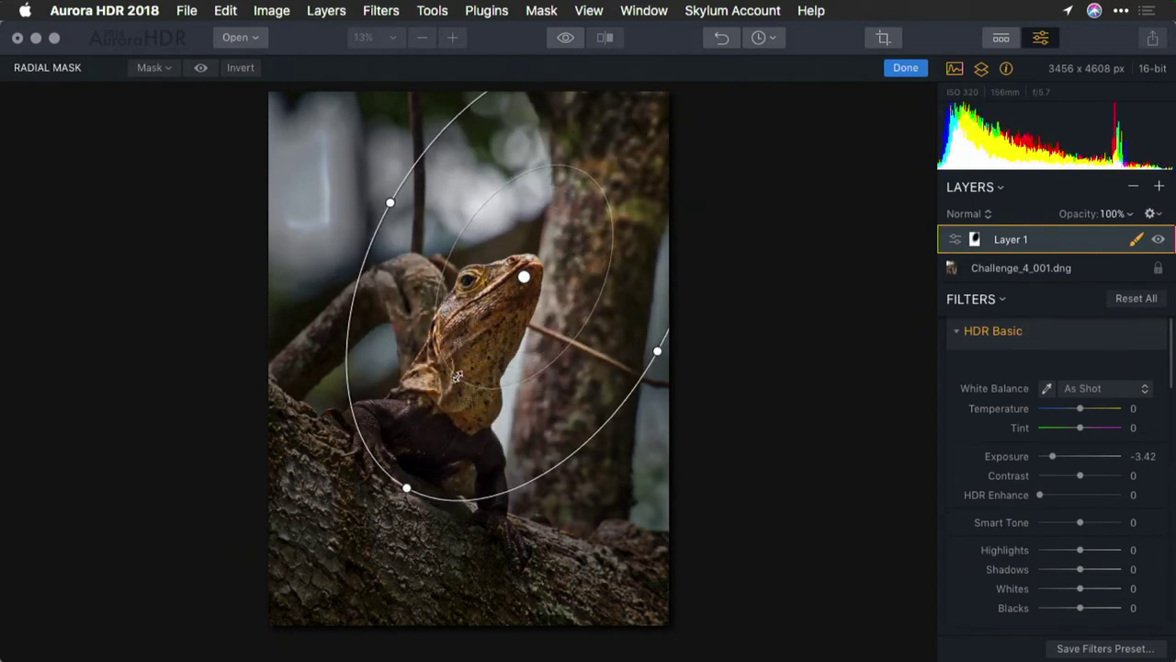
left_click_drag(525, 276, 468, 351)
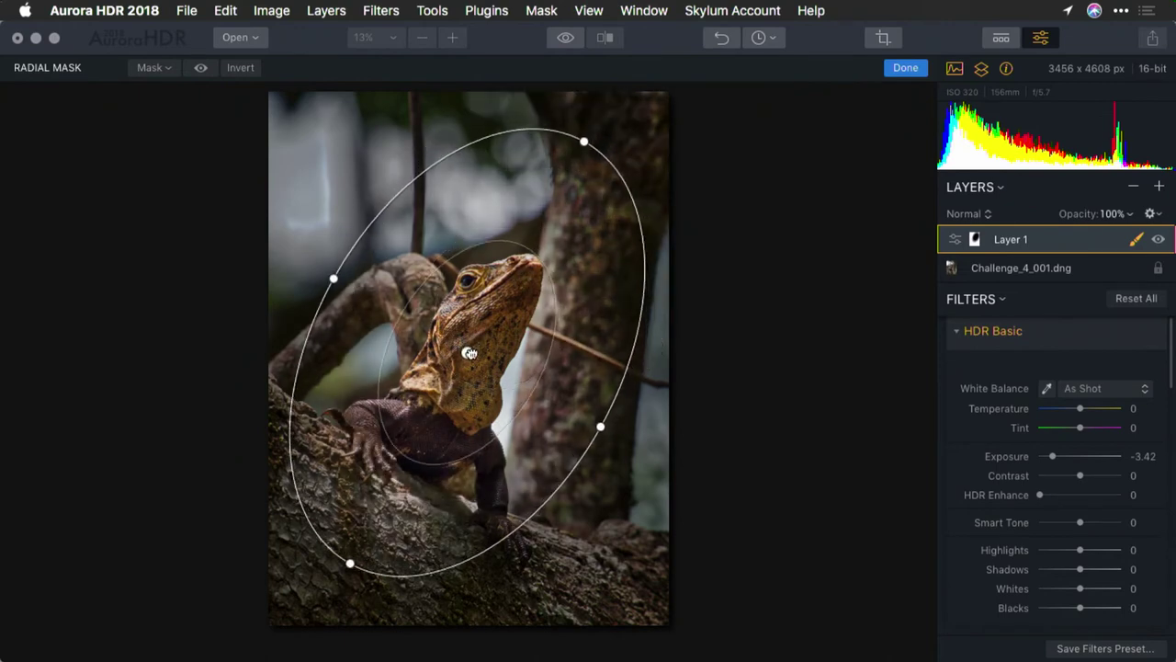
left_click_drag(582, 143, 564, 172)
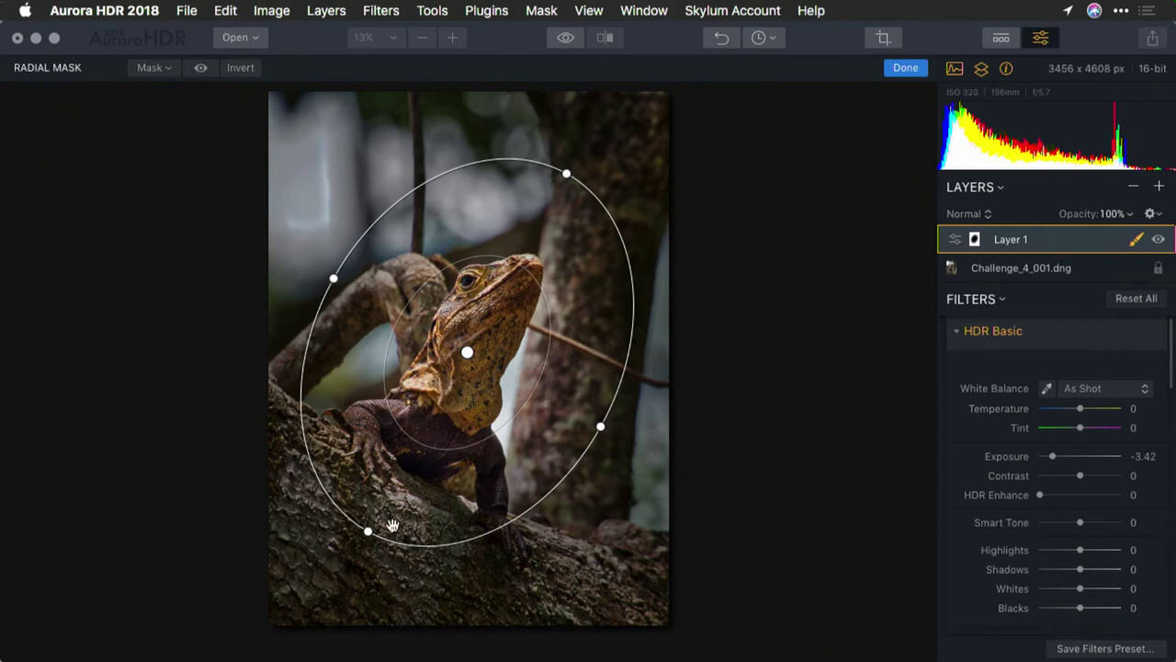
mouse_move(372, 550)
left_mouse_down()
mouse_move(400, 565)
mouse_move(398, 544)
mouse_move(386, 566)
left_mouse_up()
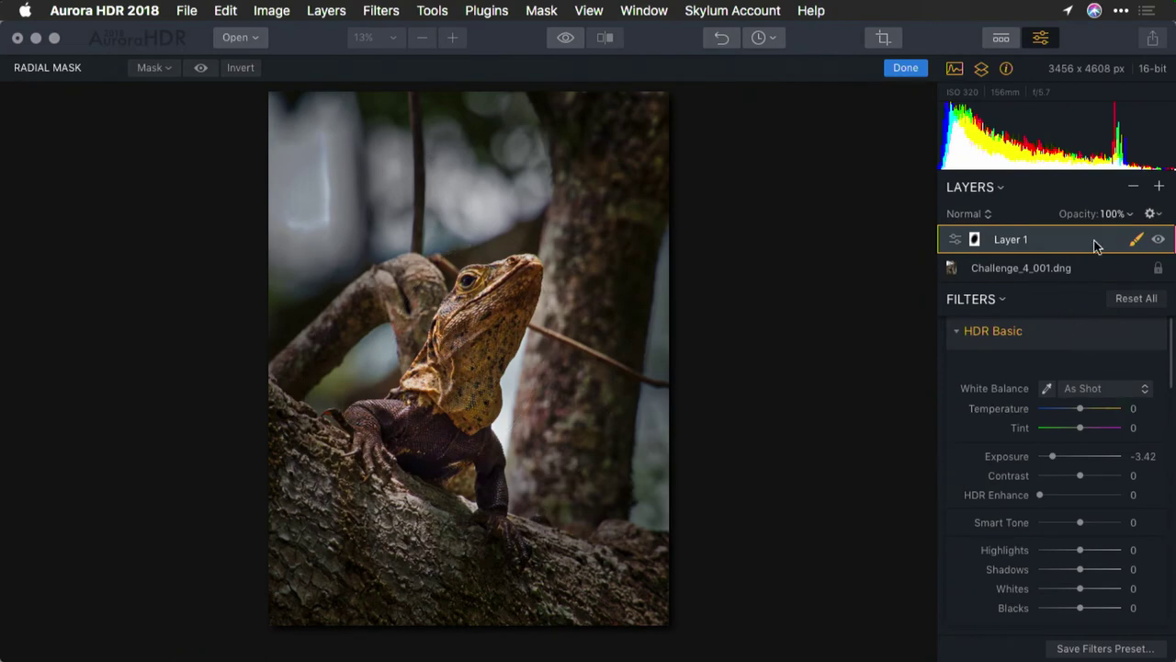
Step: Set Layer 1 opacity to 64% and toggle the layer to compare the result
left_click(1121, 213)
left_click_drag(1144, 230, 1123, 234)
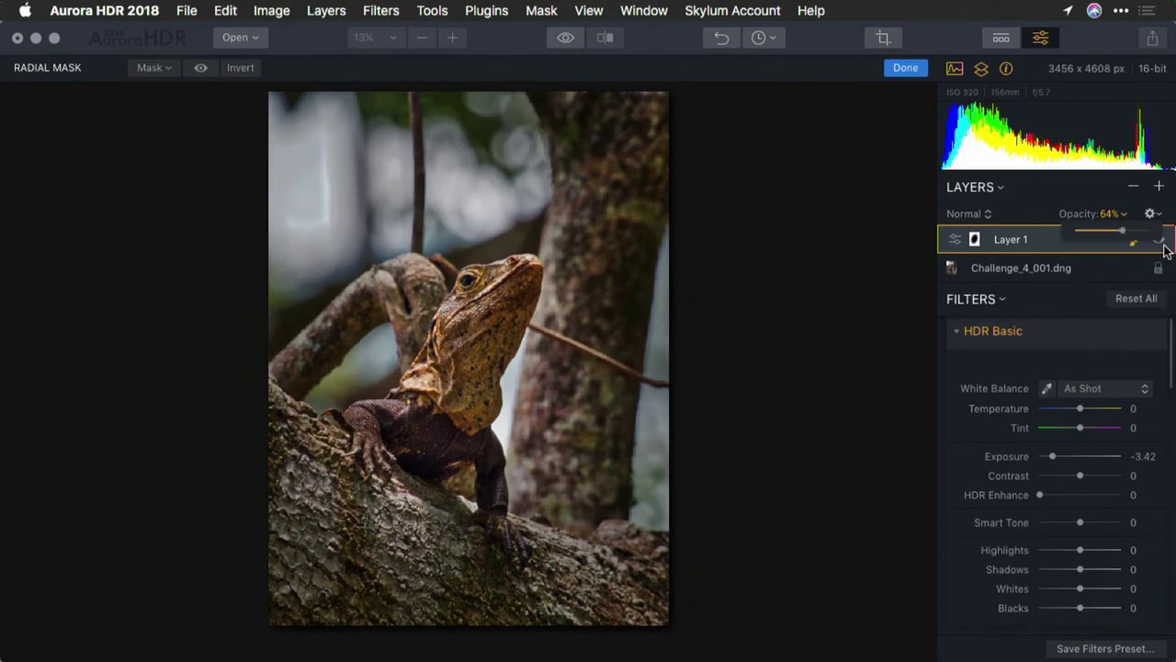
left_click(1059, 244)
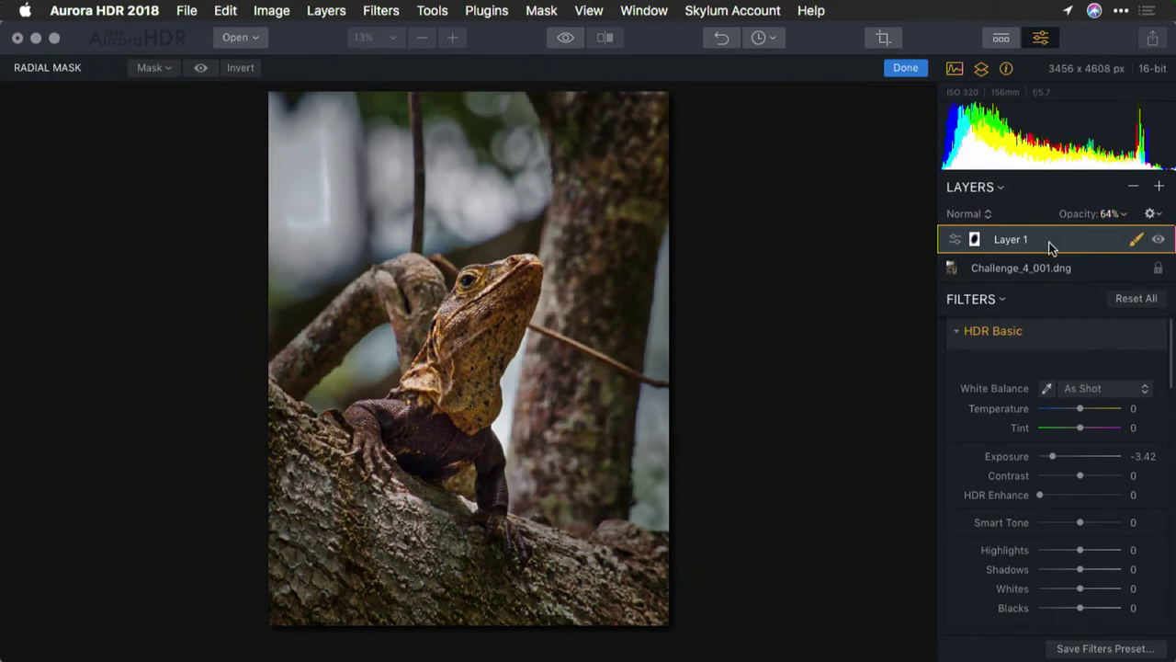
left_click(1159, 239)
left_click(1158, 239)
left_click(1160, 239)
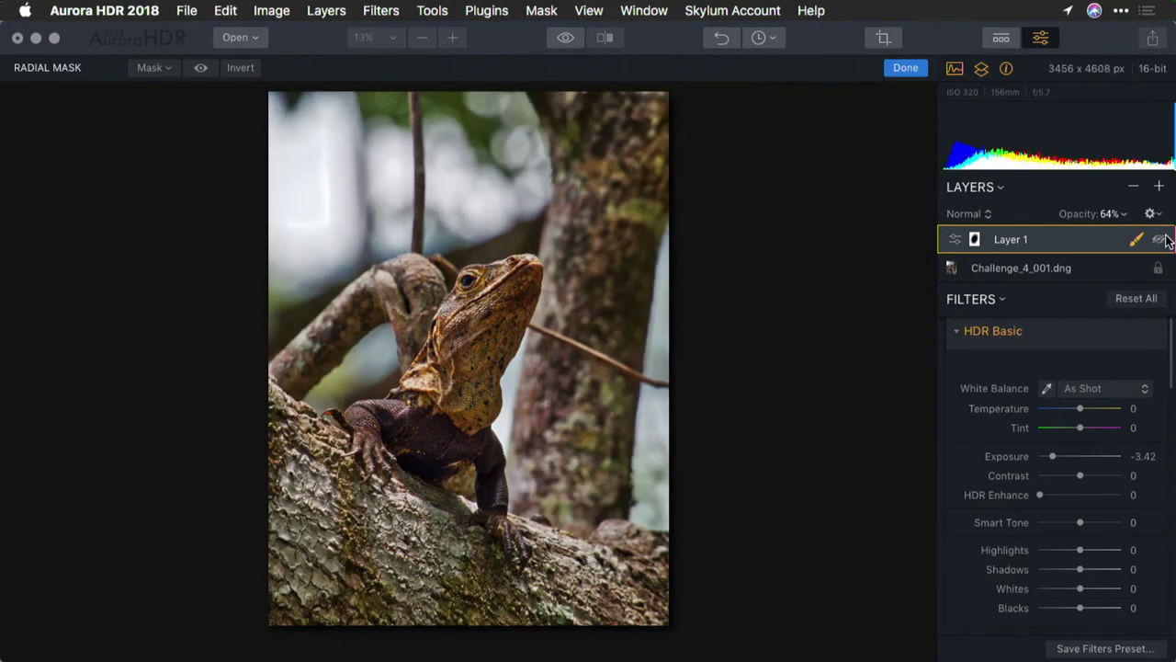
left_click(1160, 239)
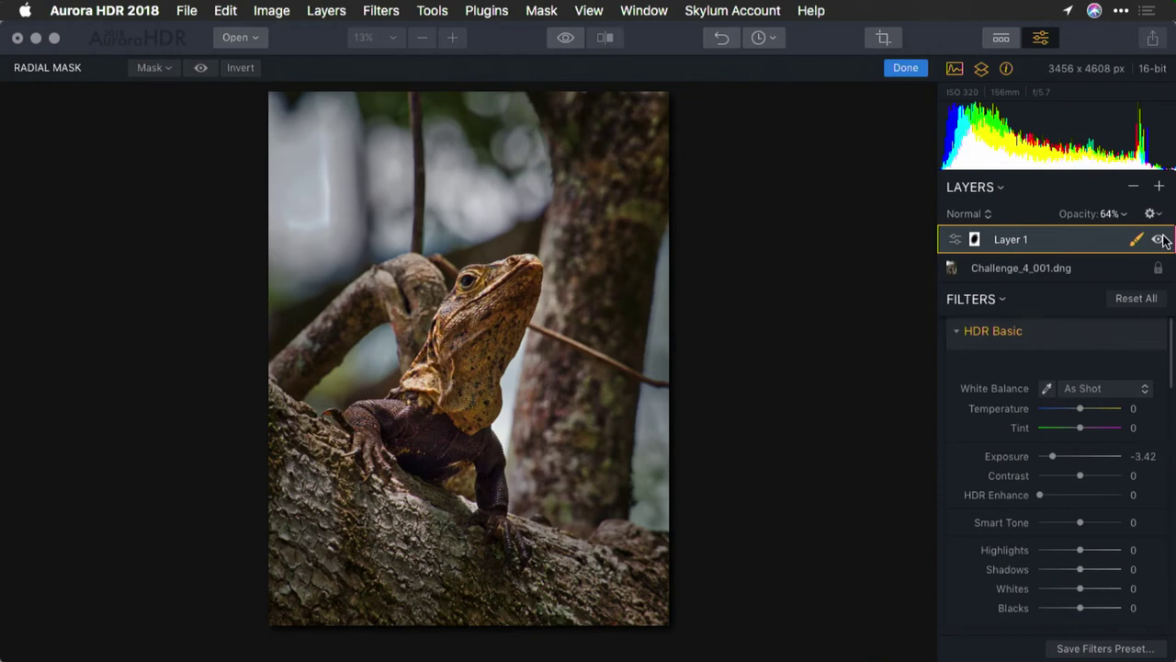
Step: Add Layer 2 with HDR Structure Amount 31 and Microstructure Amount 36
left_click(1160, 186)
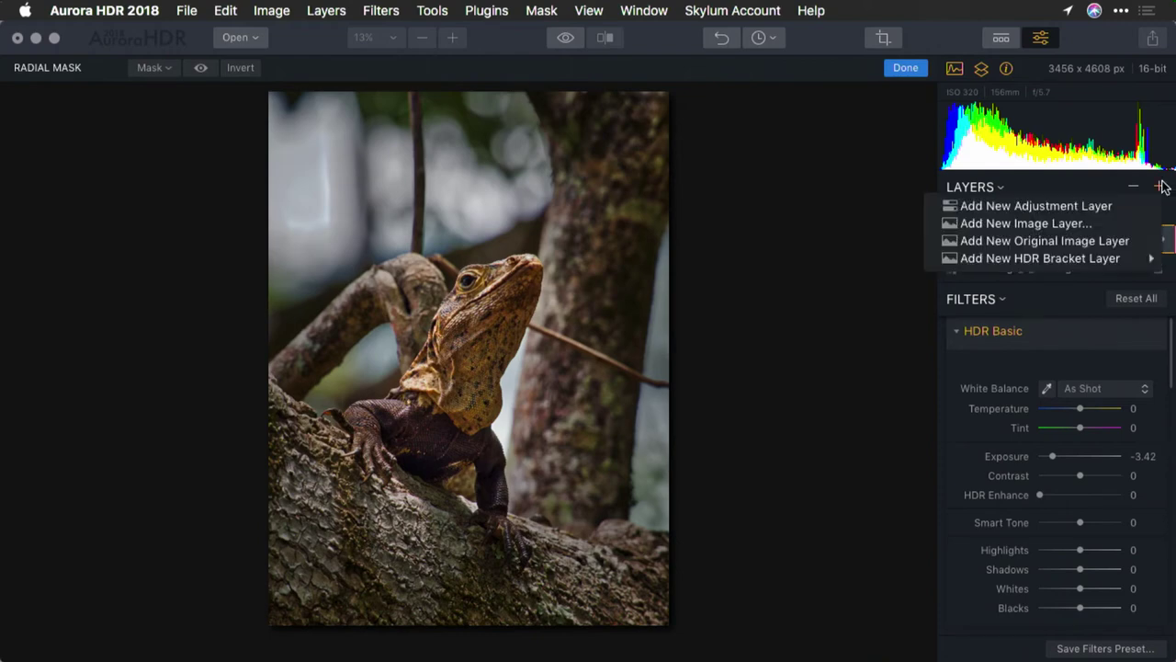
left_click(1129, 205)
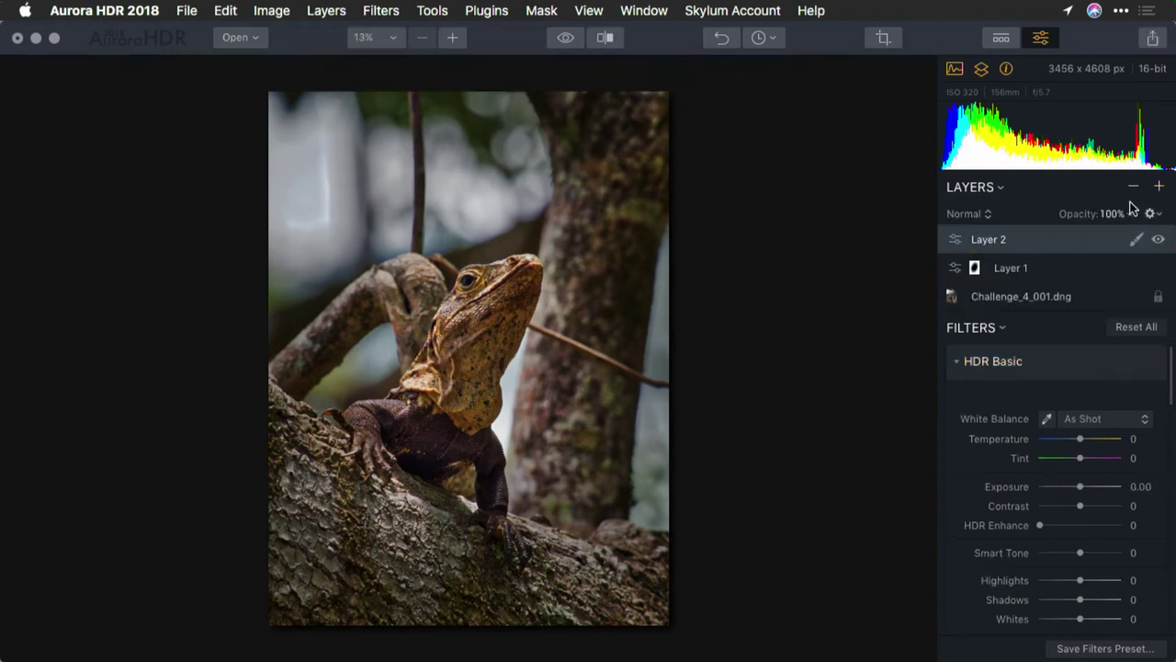
left_click(962, 363)
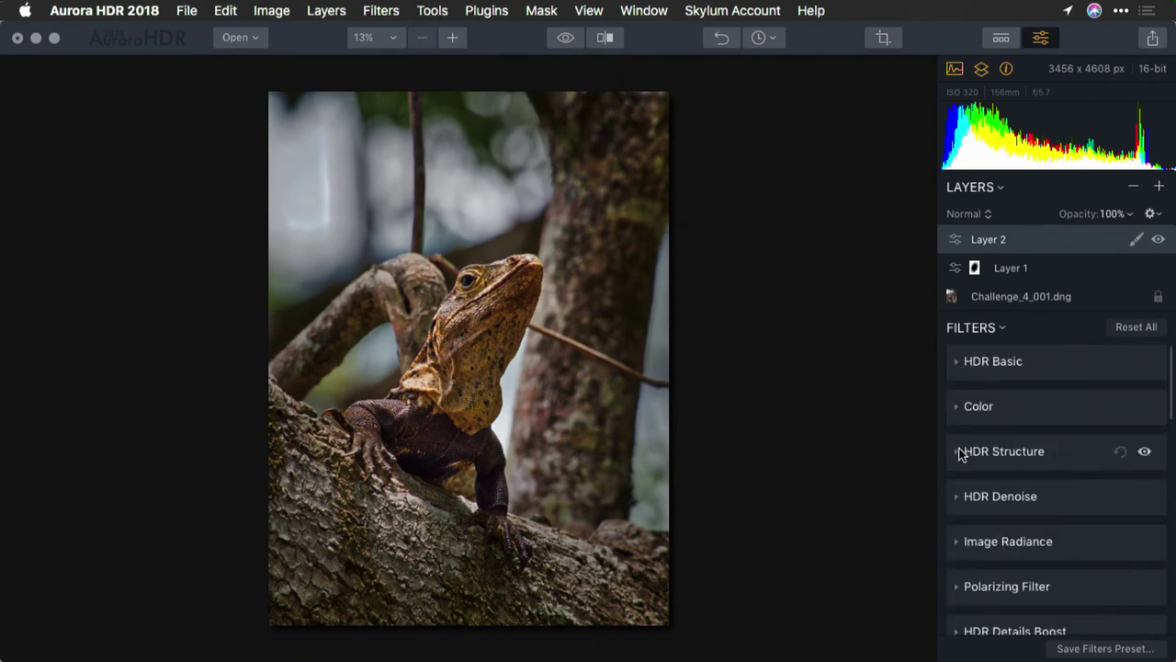
left_click(960, 451)
left_click_drag(1079, 505, 1094, 510)
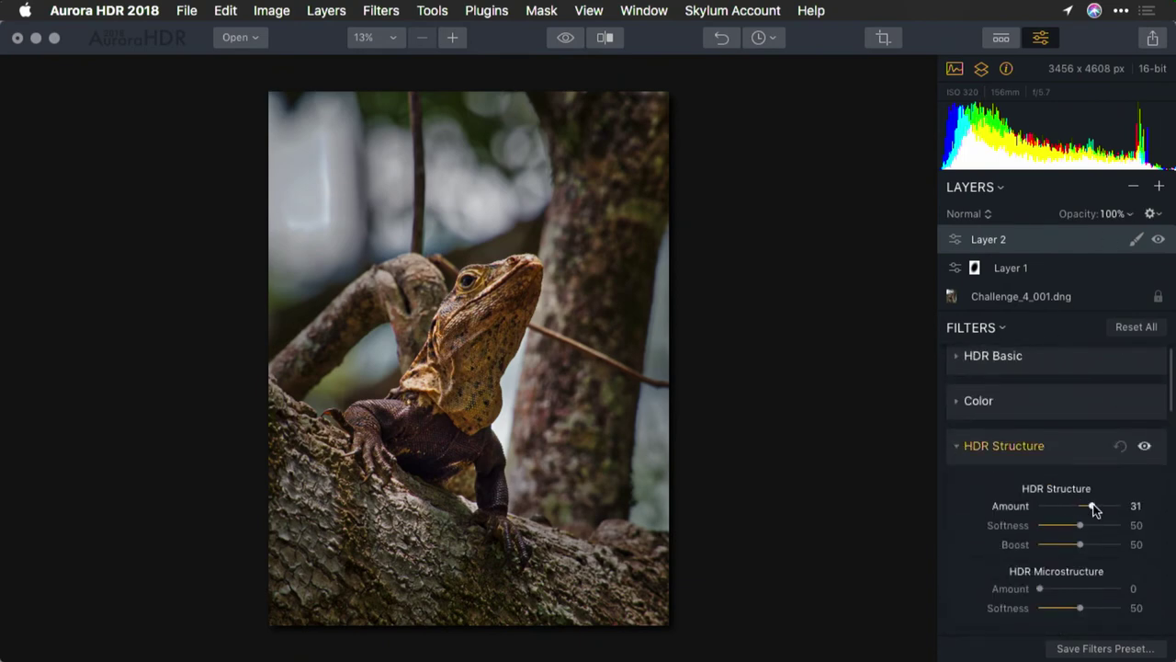
left_click(1069, 588)
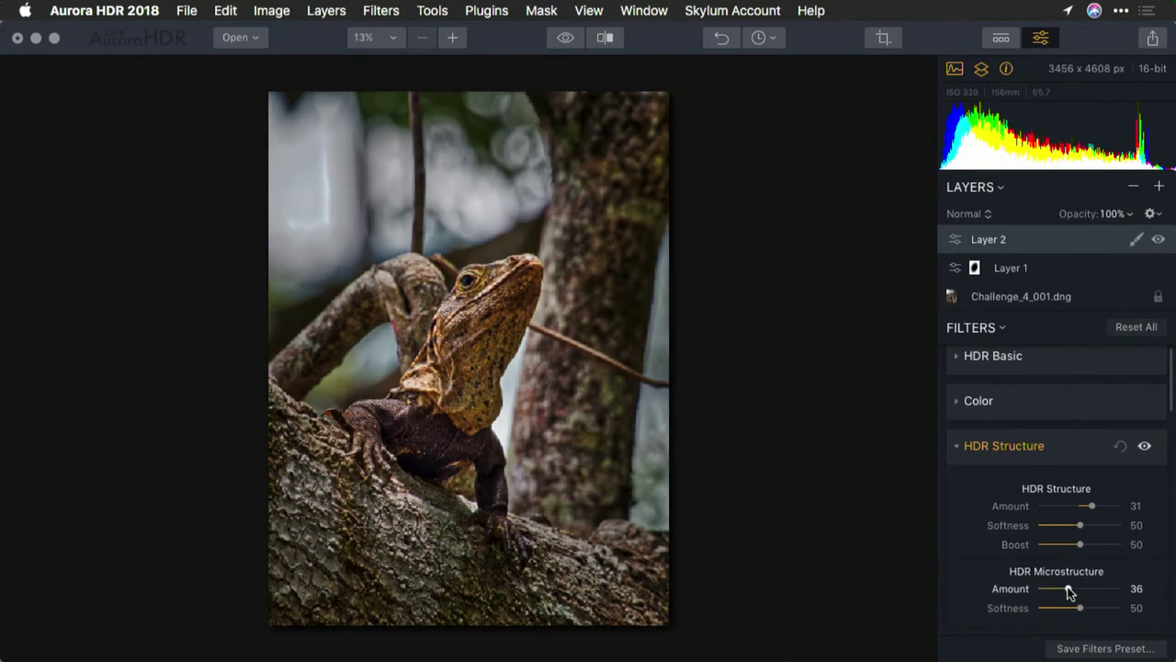
Step: Zoom to 100% and inspect the skin detail around the eye and throat
left_click(450, 39)
left_click(450, 39)
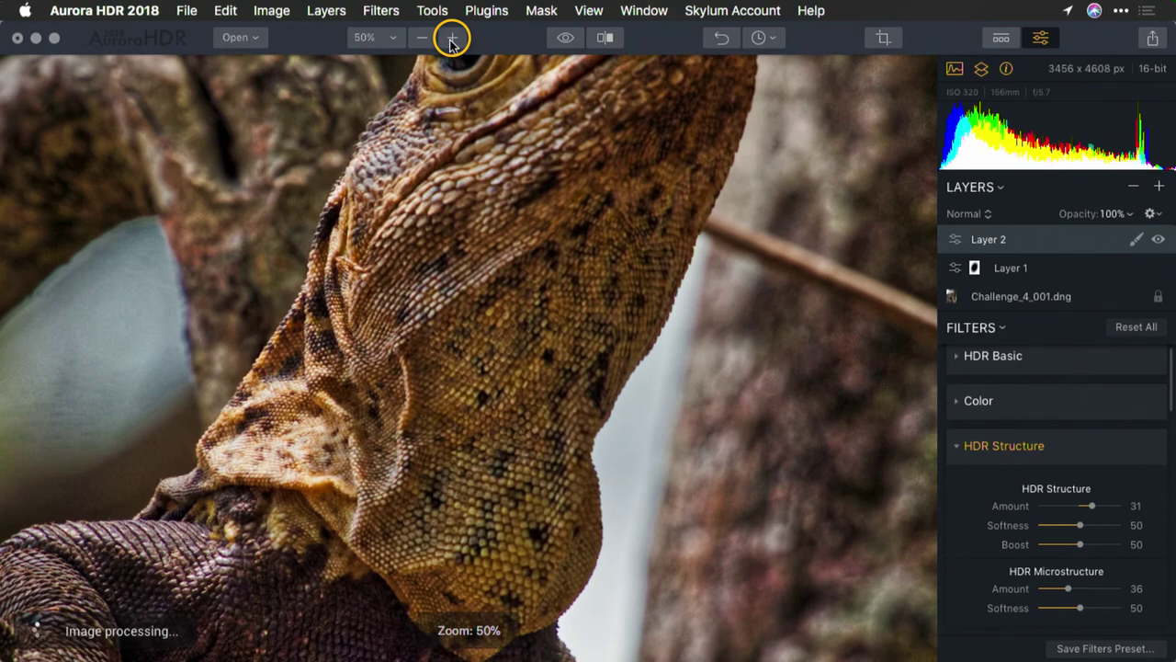
left_click(451, 38)
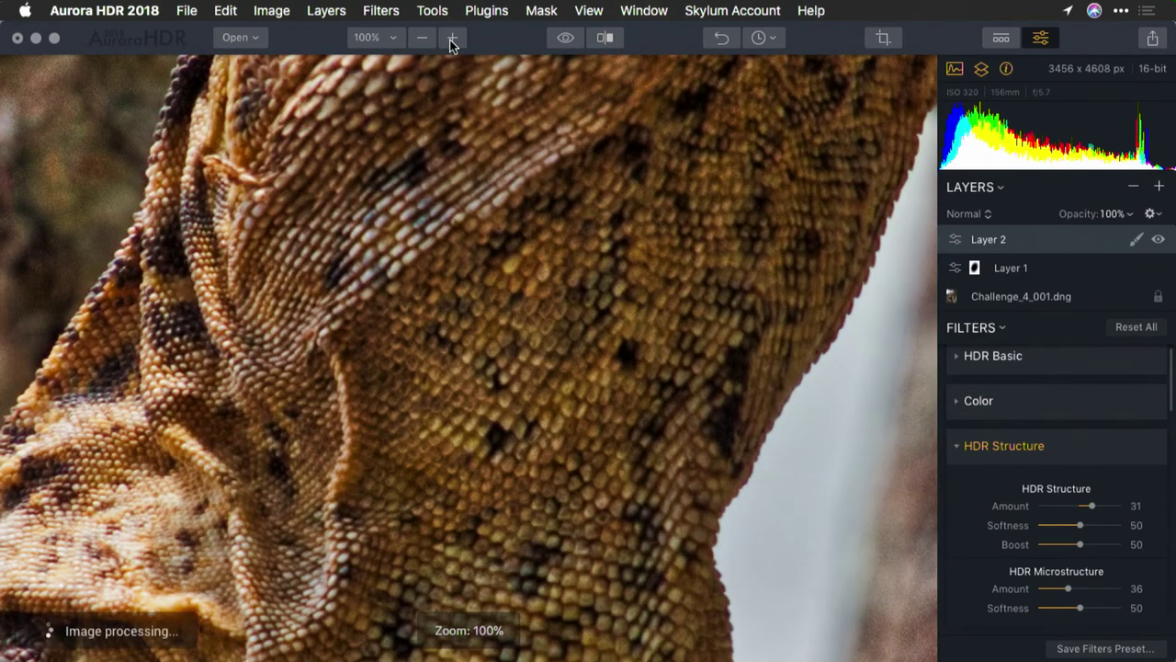
left_click_drag(520, 162, 478, 490)
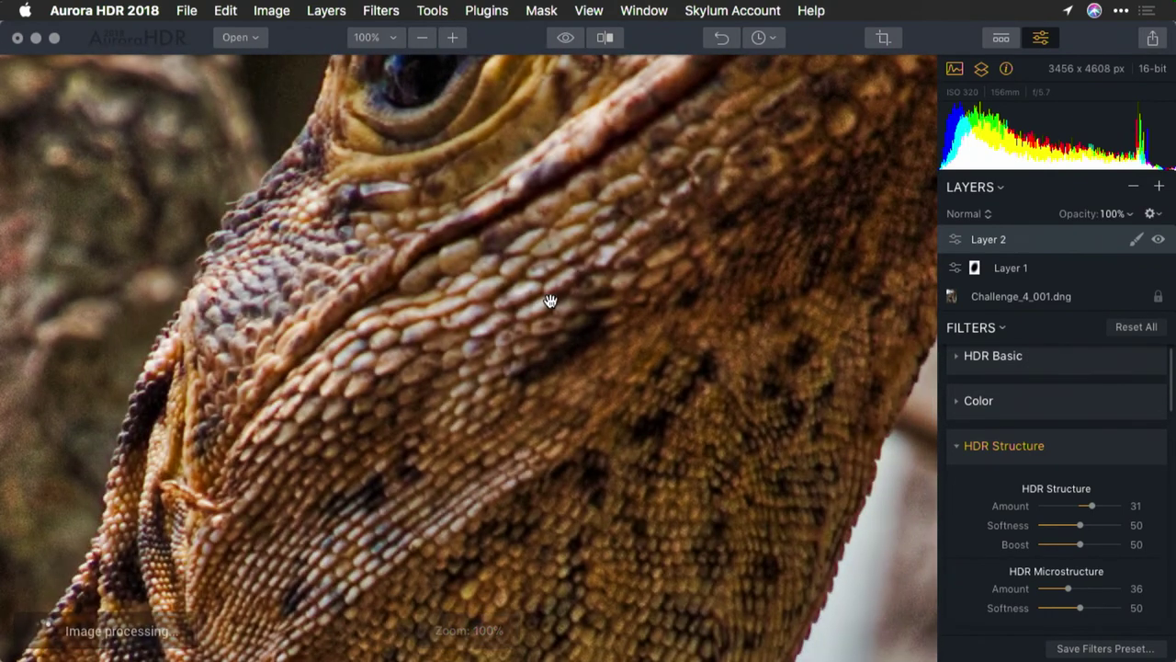
left_click_drag(551, 303, 468, 451)
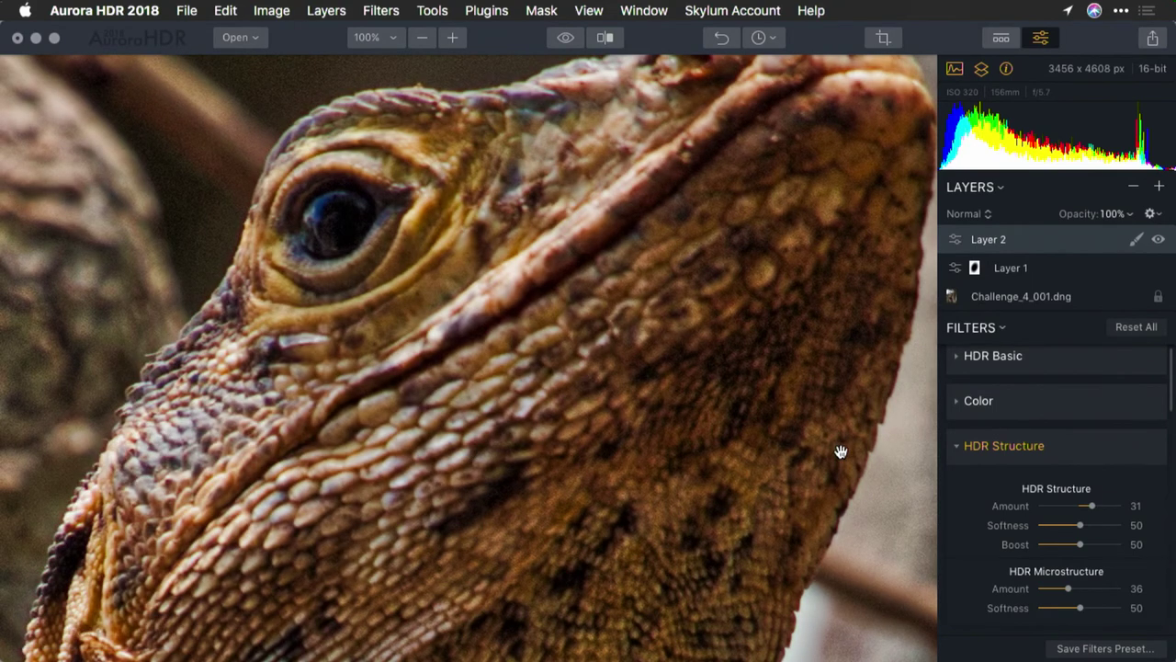
left_click_drag(790, 451, 772, 252)
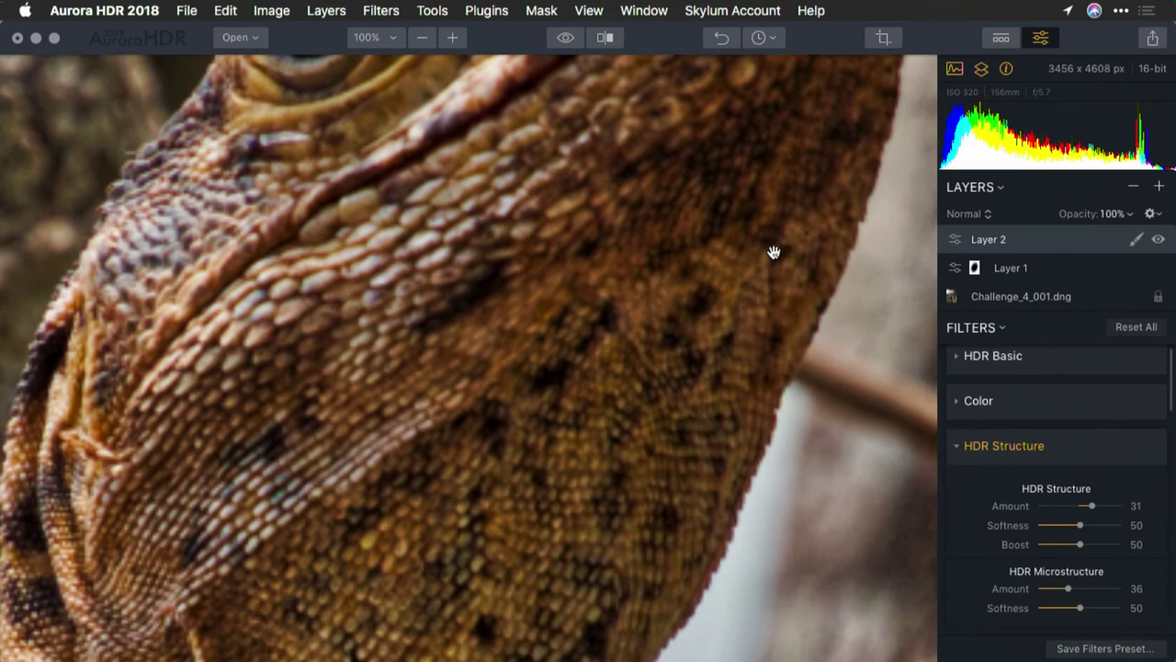
left_click(1064, 449)
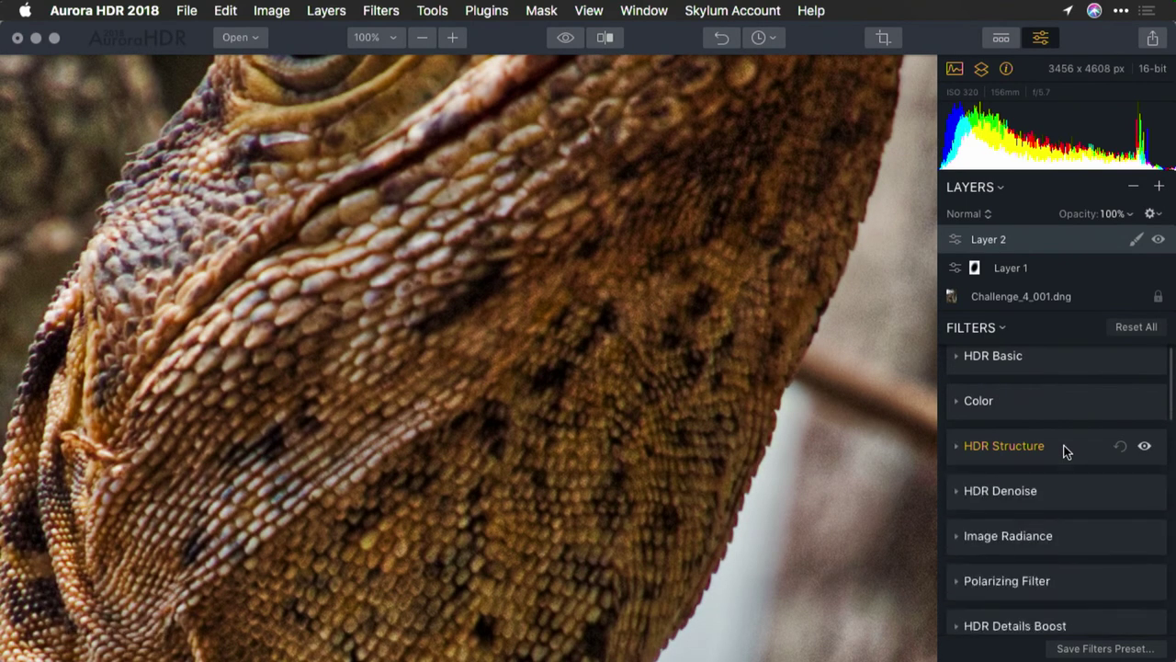
Step: Set HDR Denoise Amount 21 and Image Radiance Amount 13 with Shadows 36
left_click(1057, 501)
left_click(1057, 534)
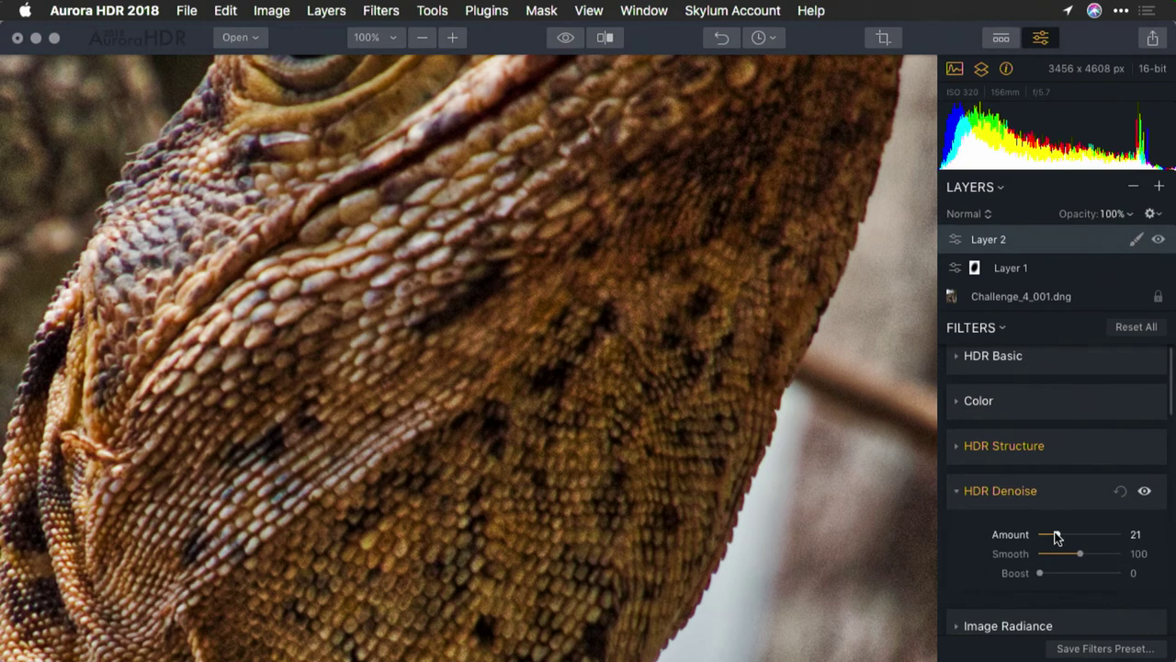
left_click(1056, 490)
scroll(1056, 491, "down", 2)
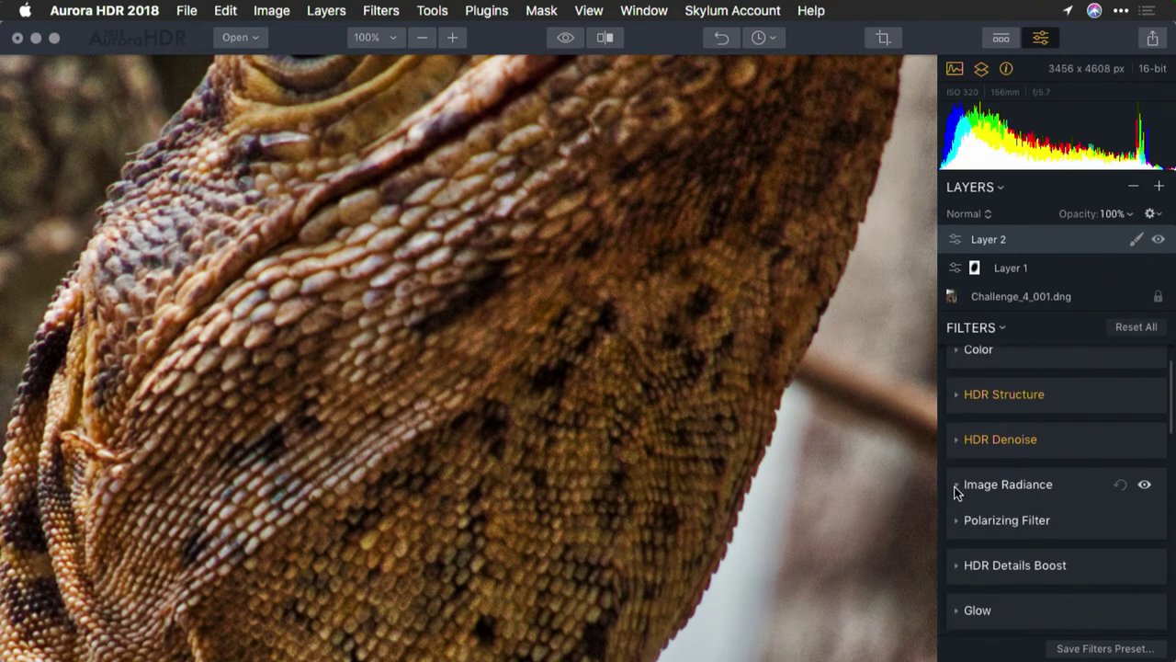
left_click(960, 484)
left_click(1057, 504)
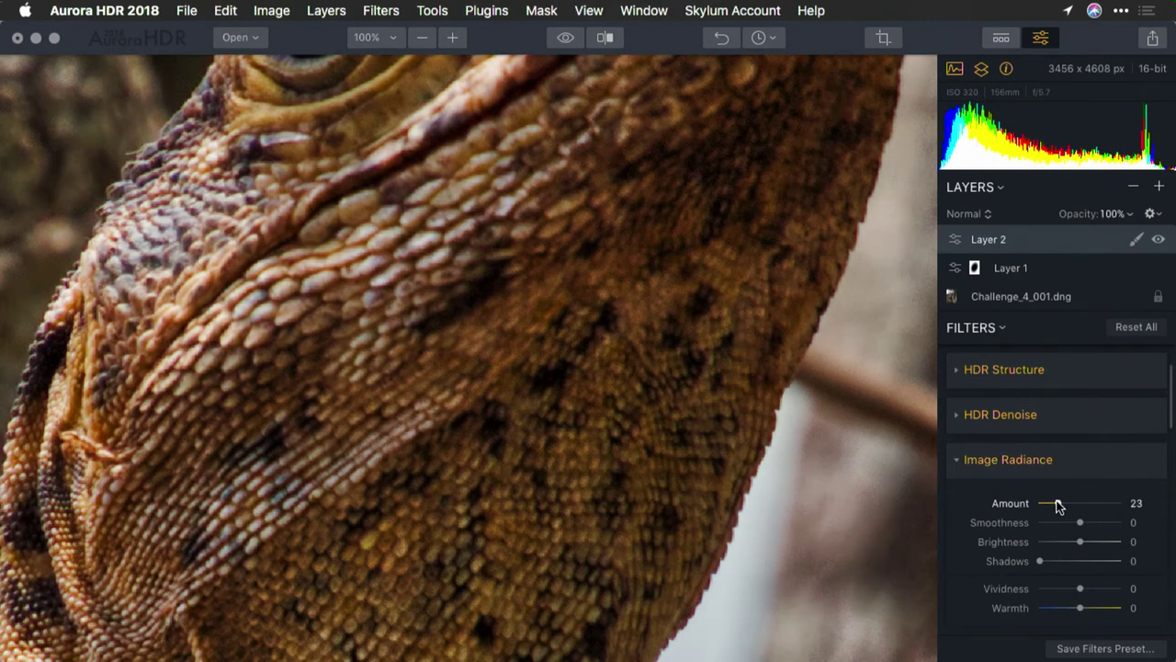
left_click_drag(1057, 503, 1050, 503)
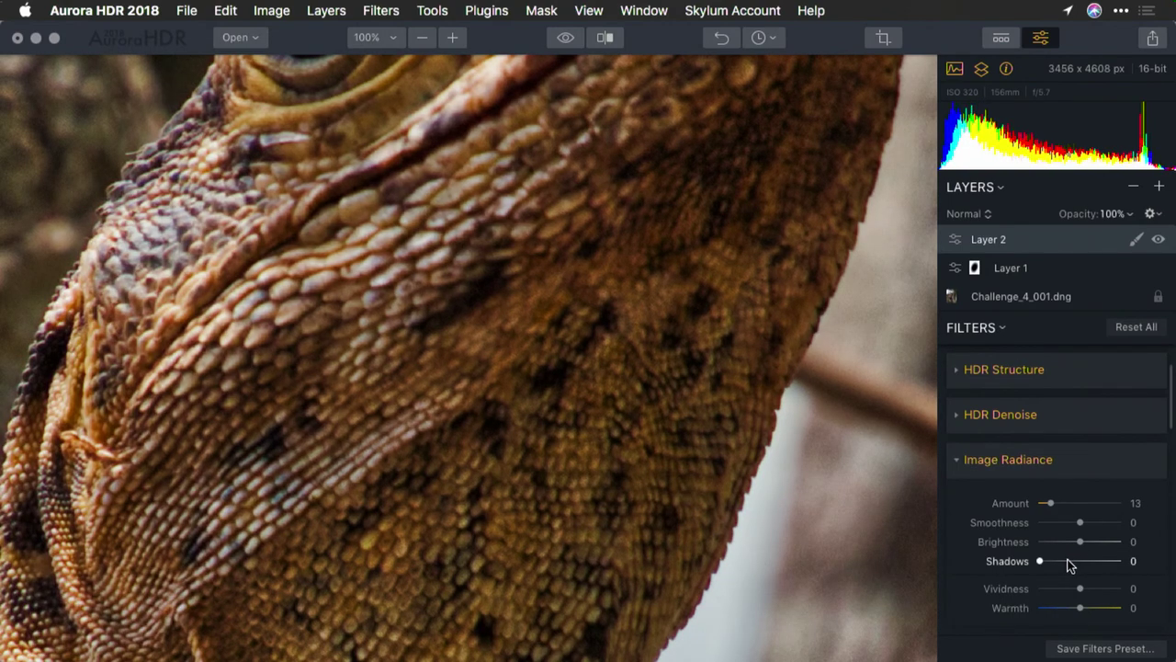
left_click(1069, 562)
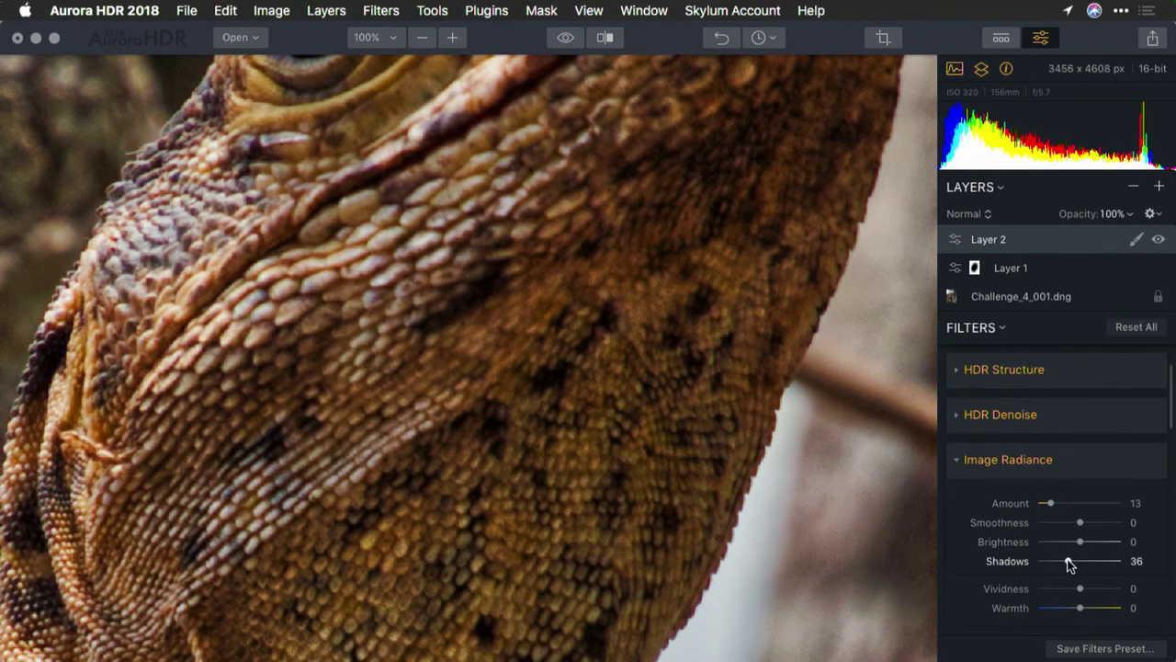
left_click(1053, 476)
Step: Boost HDR Details to Small 89 and Medium 44, check the throat scales, then zoom to 50%
scroll(1054, 478, "down", 2)
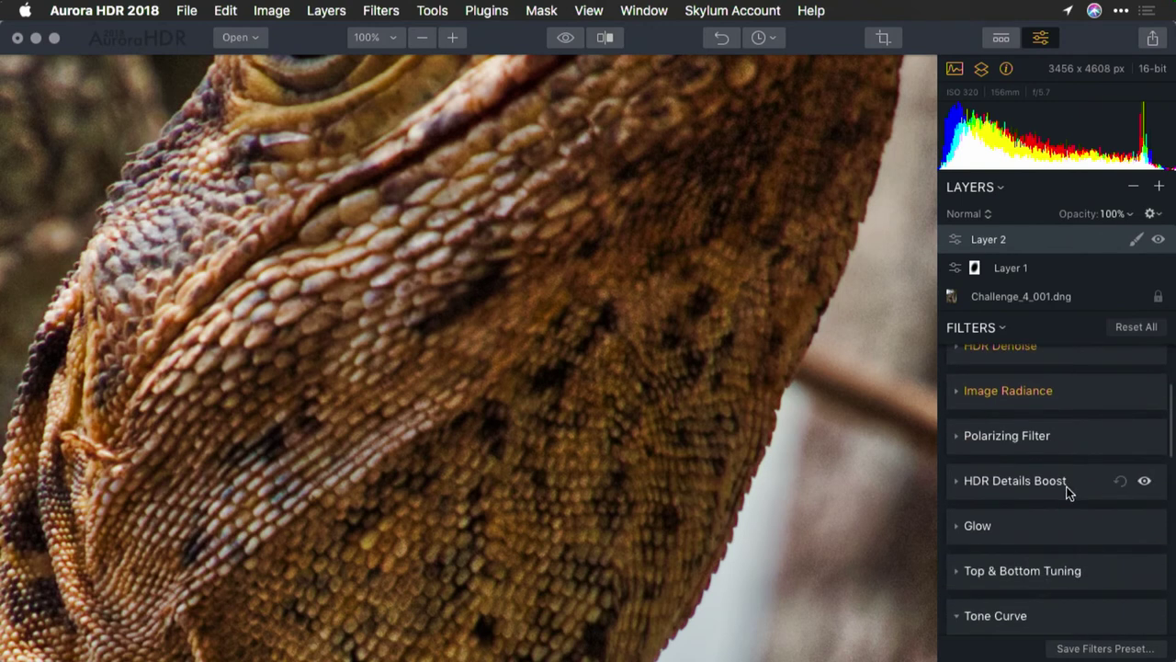
left_click(1068, 488)
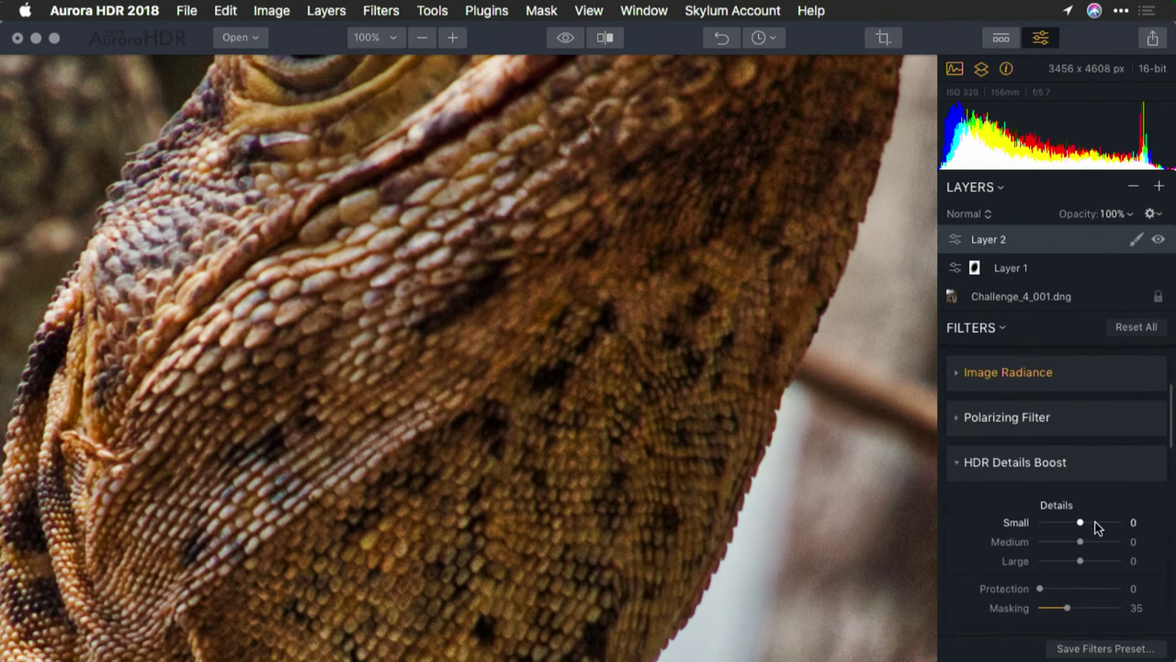
mouse_move(1095, 527)
left_mouse_down()
mouse_move(1112, 526)
mouse_move(1047, 525)
mouse_move(1116, 523)
left_mouse_up()
left_click(1099, 543)
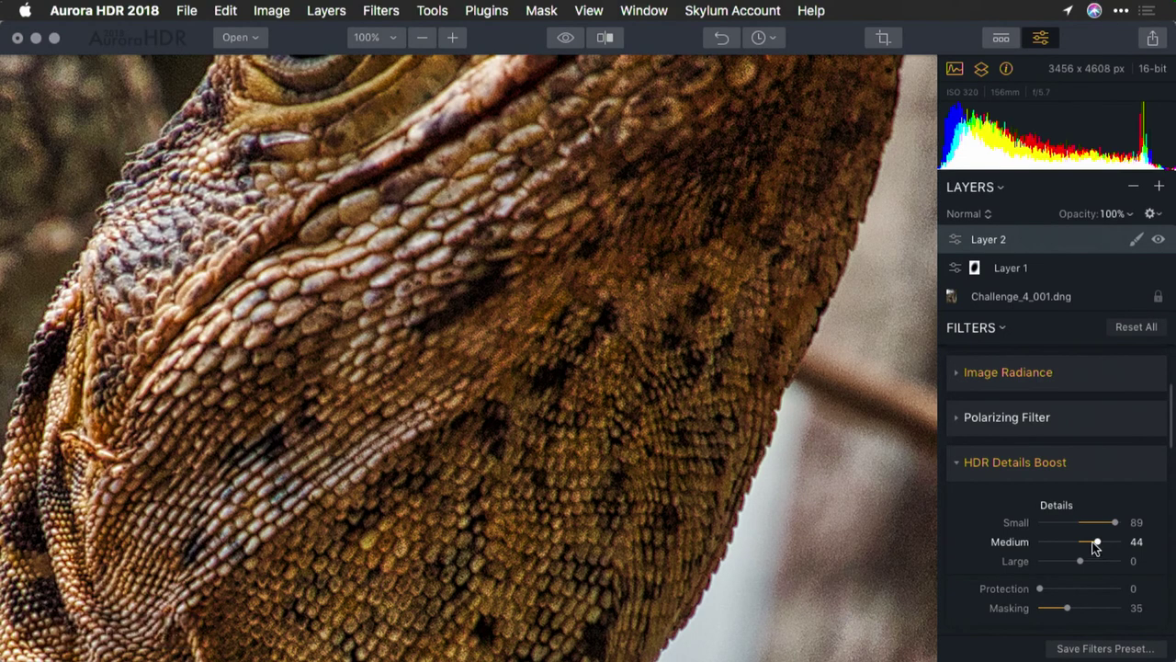
left_click_drag(229, 407, 368, 236)
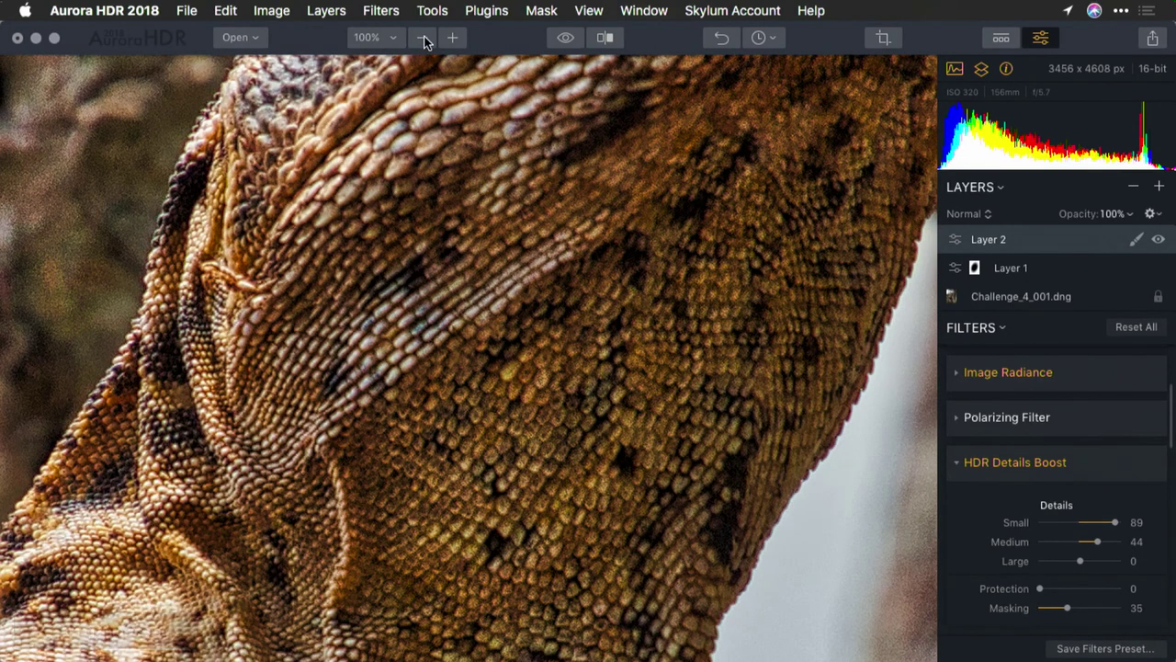
left_click(422, 37)
left_click(423, 37)
left_click(424, 36)
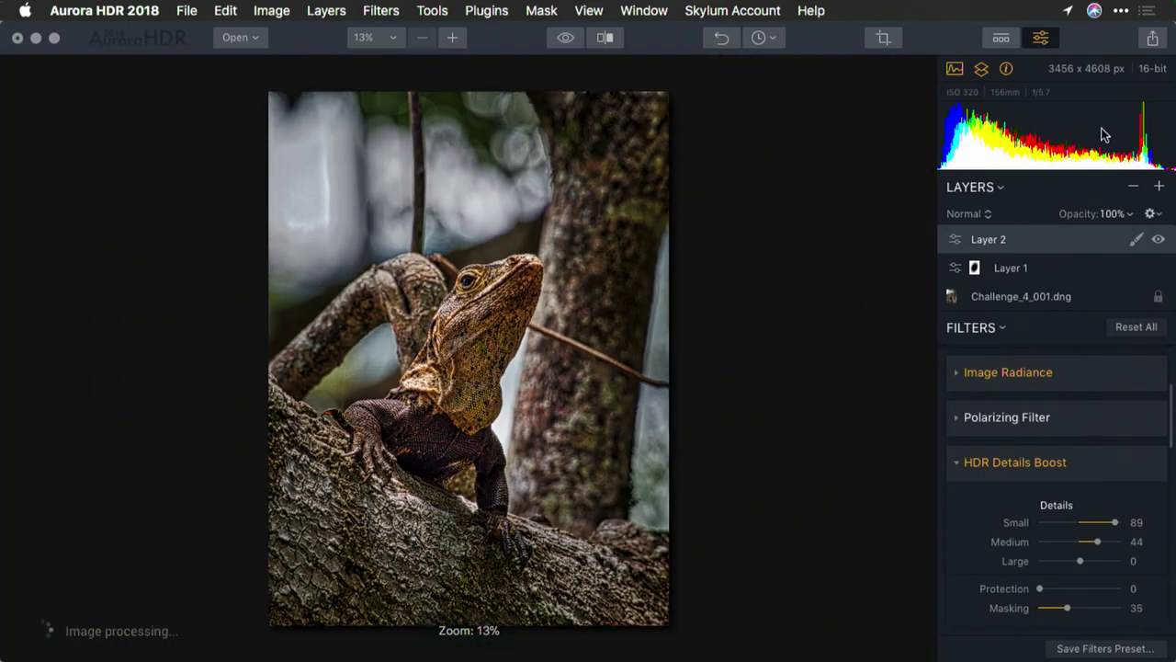
left_click(1159, 241)
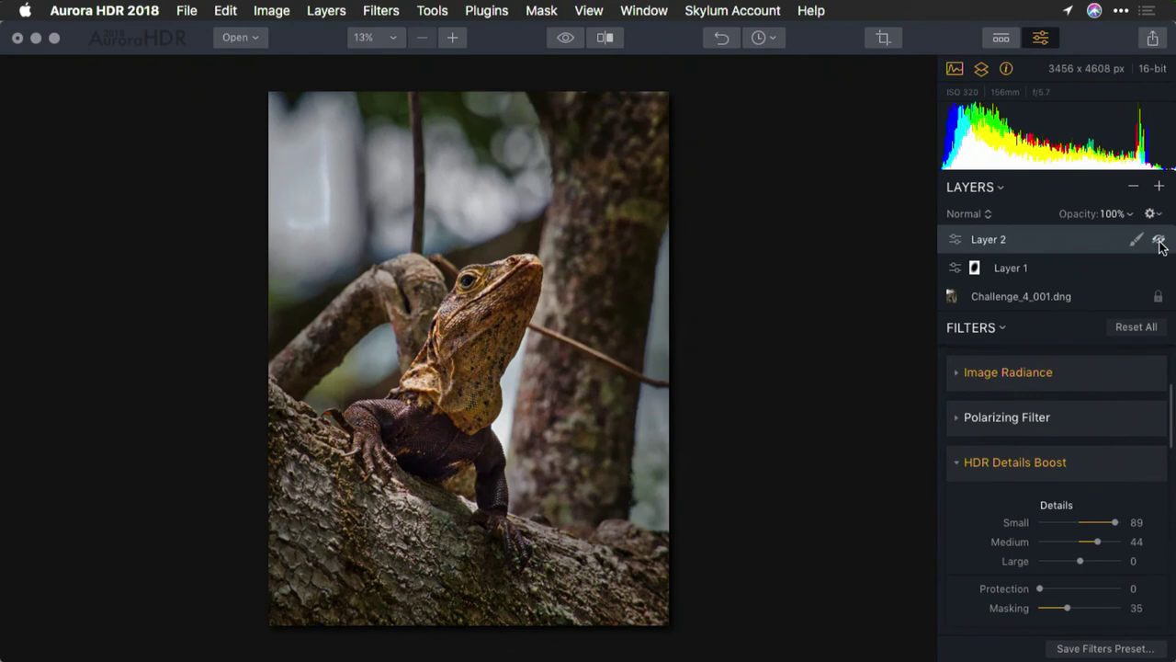
left_click(1161, 242)
left_click(1159, 241)
left_click(1159, 241)
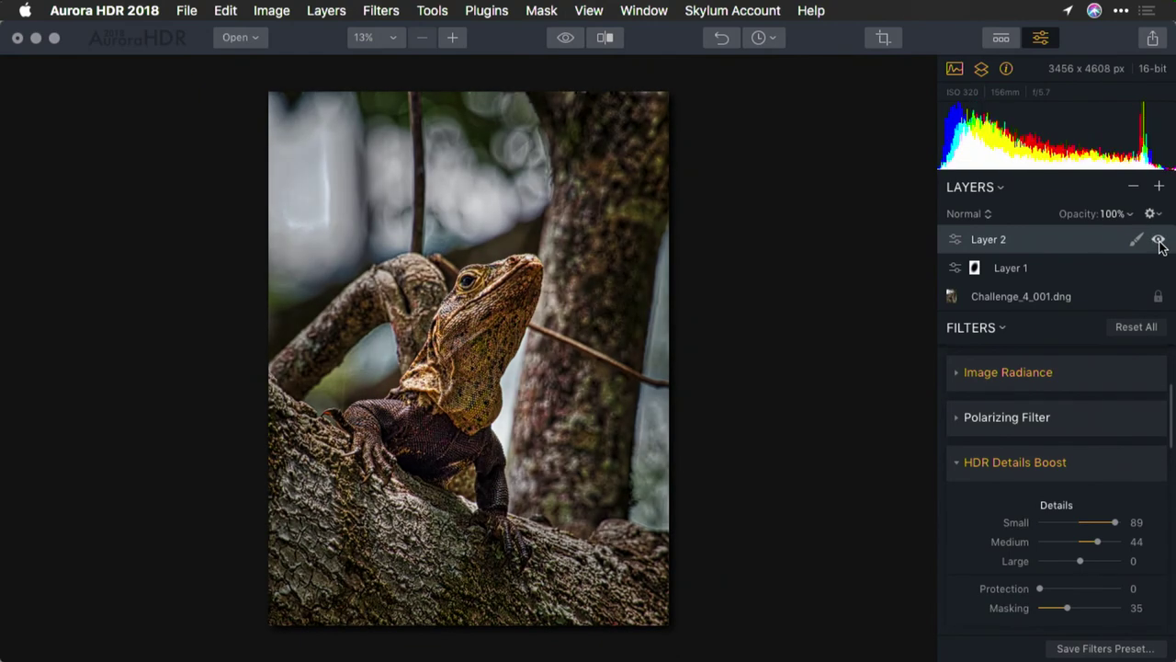